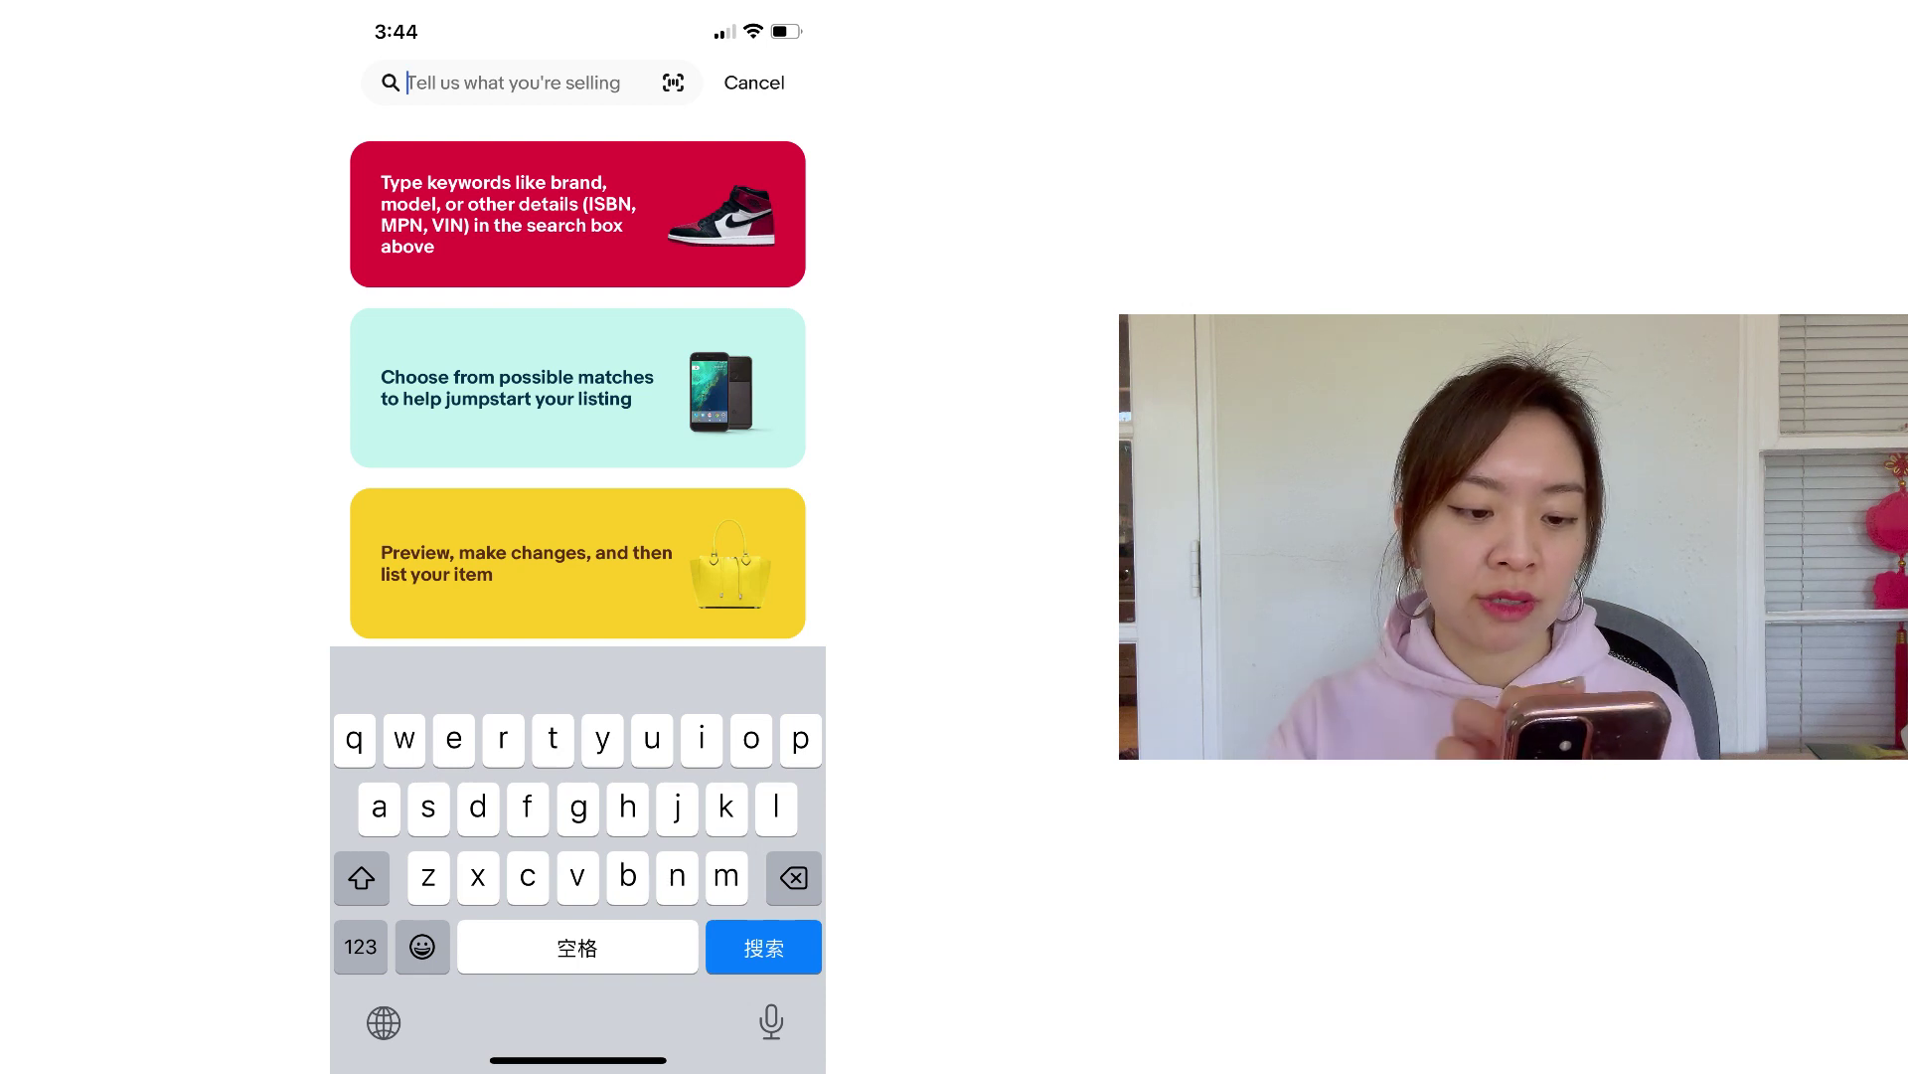
type("e")
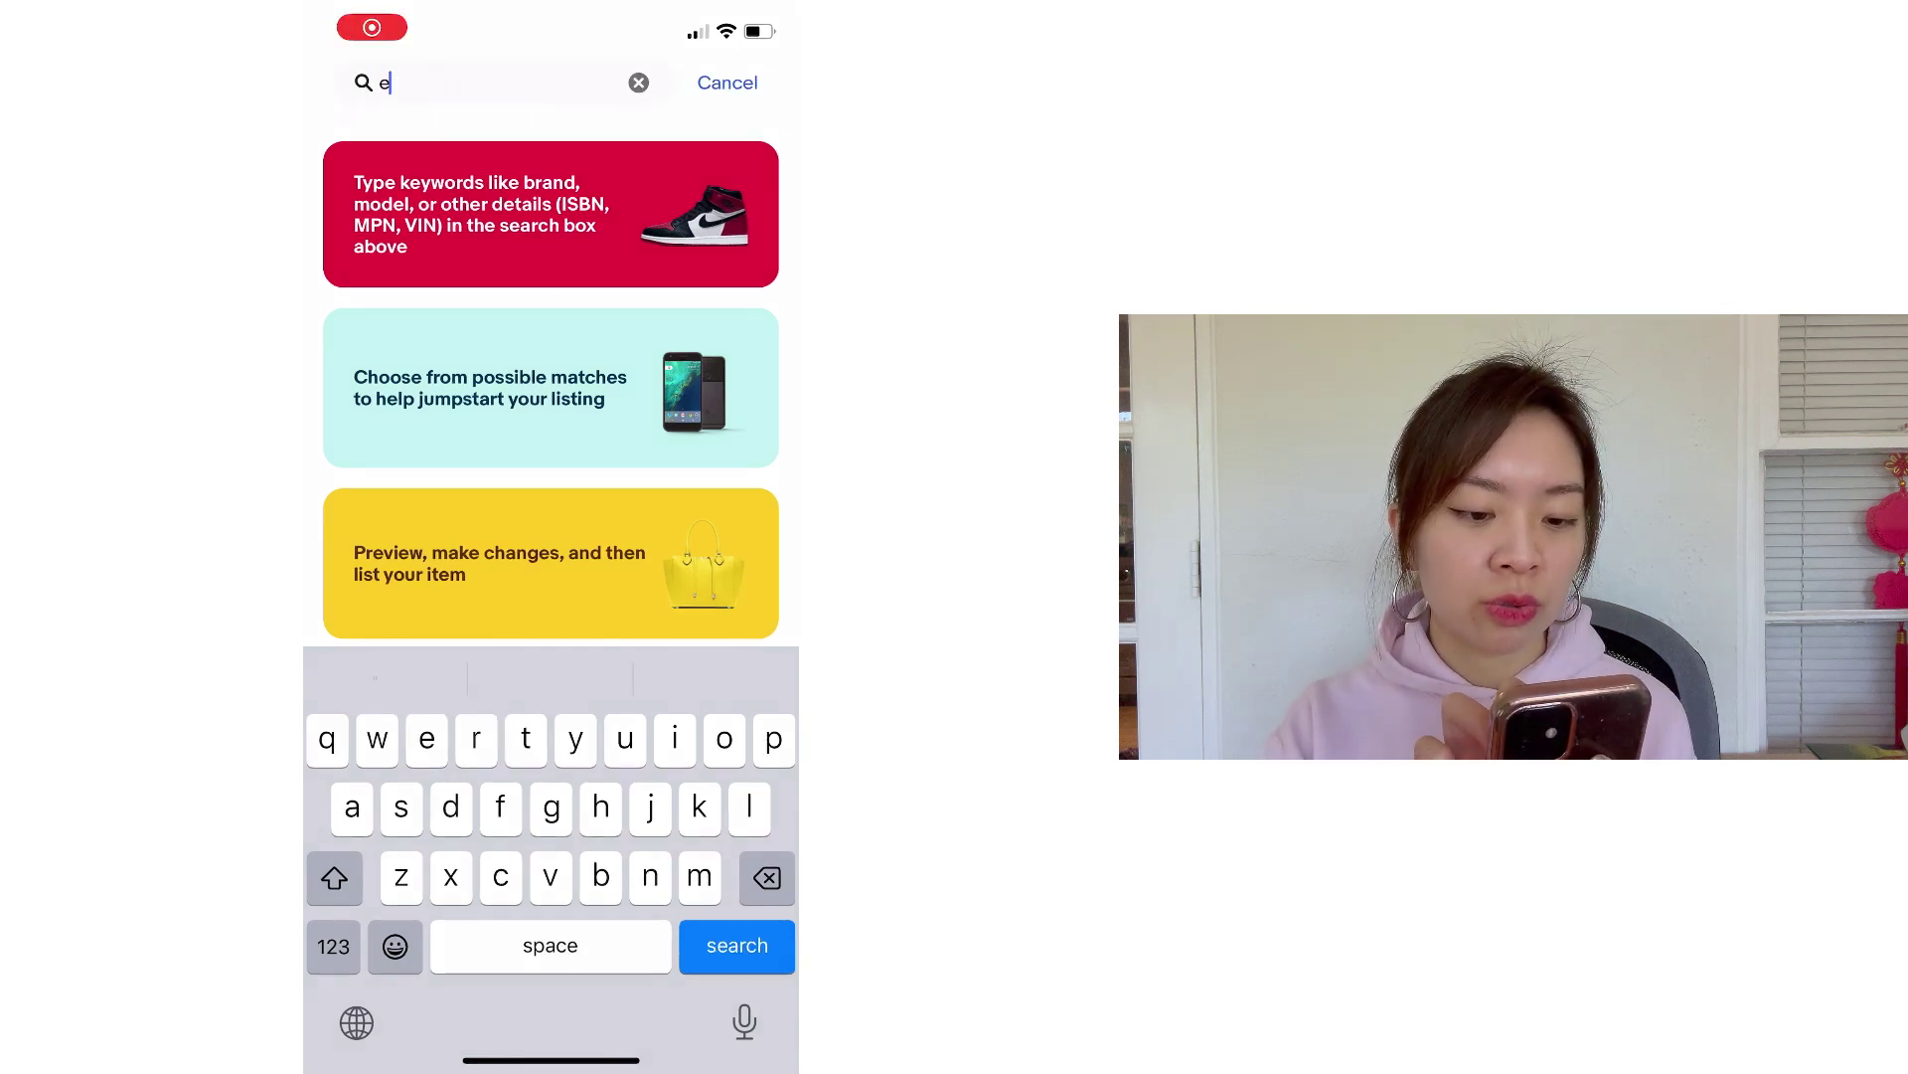
type("arr")
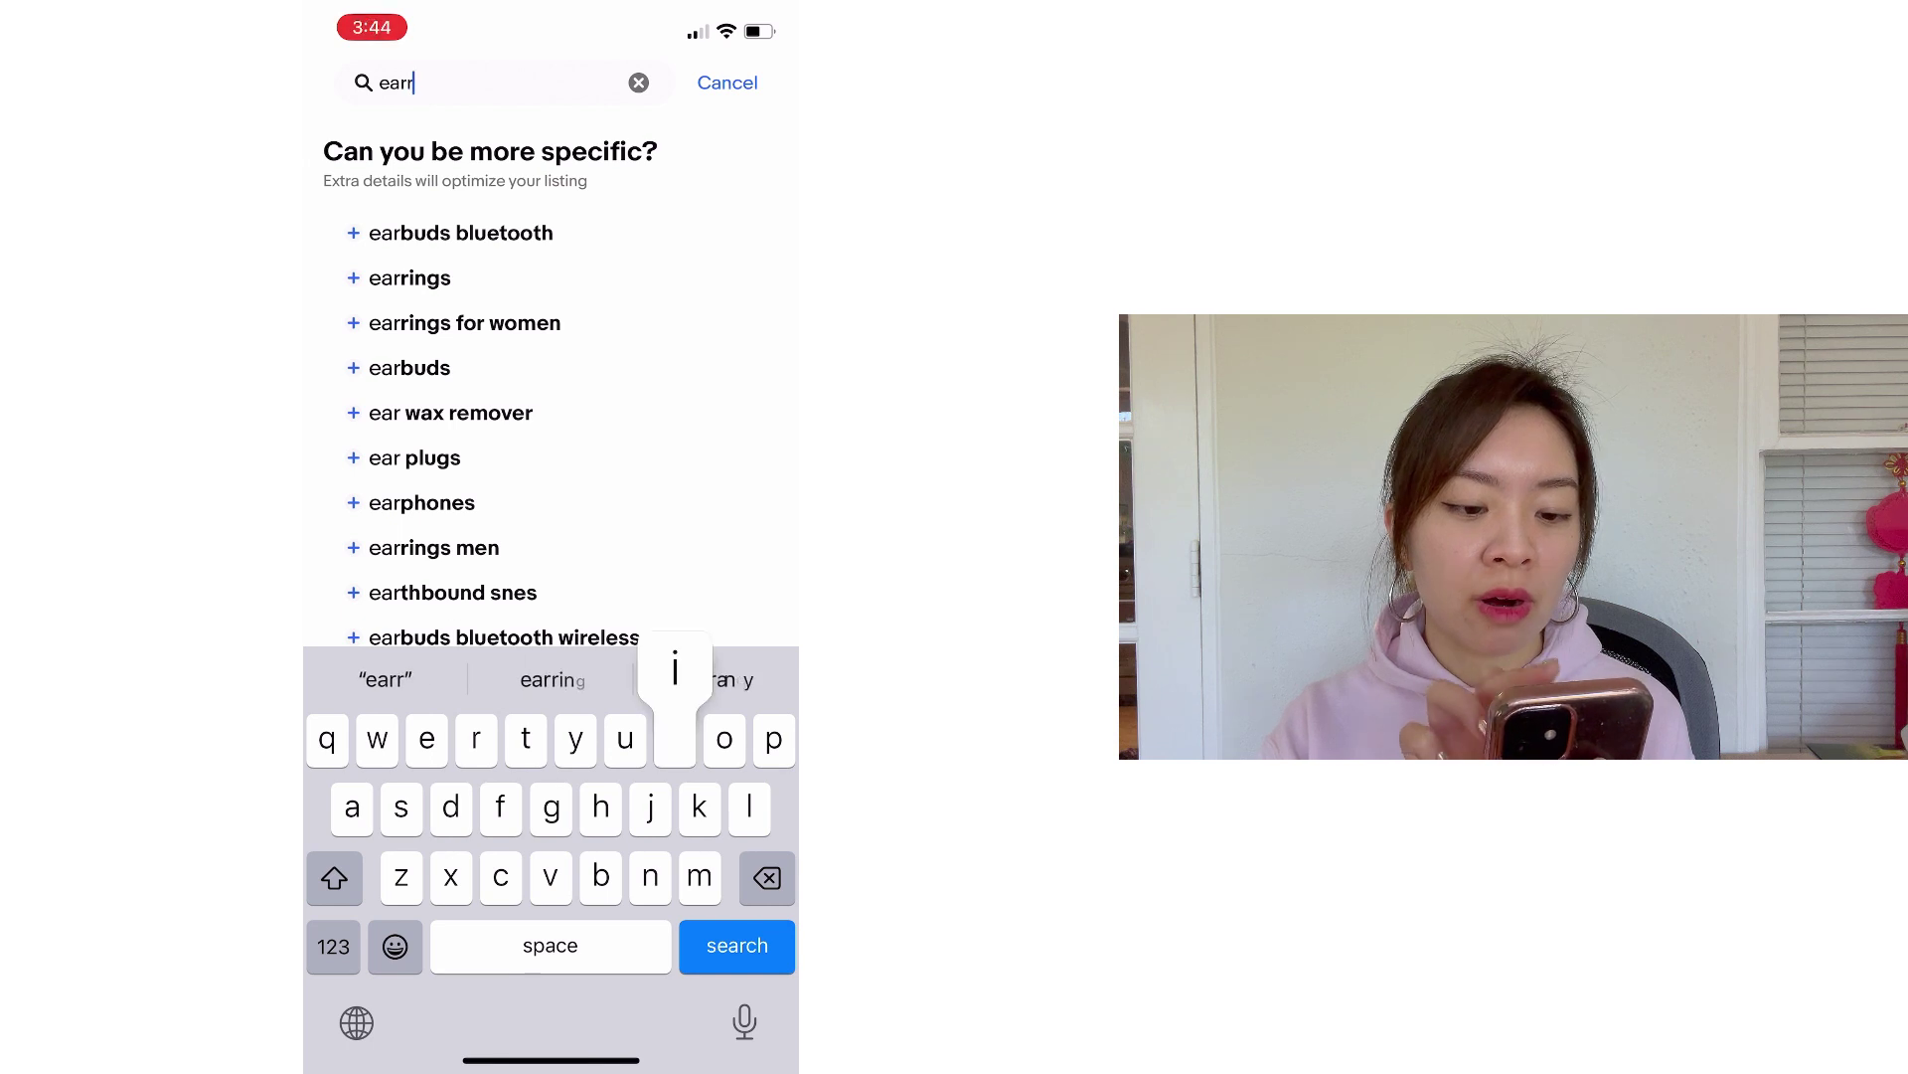
type("ing")
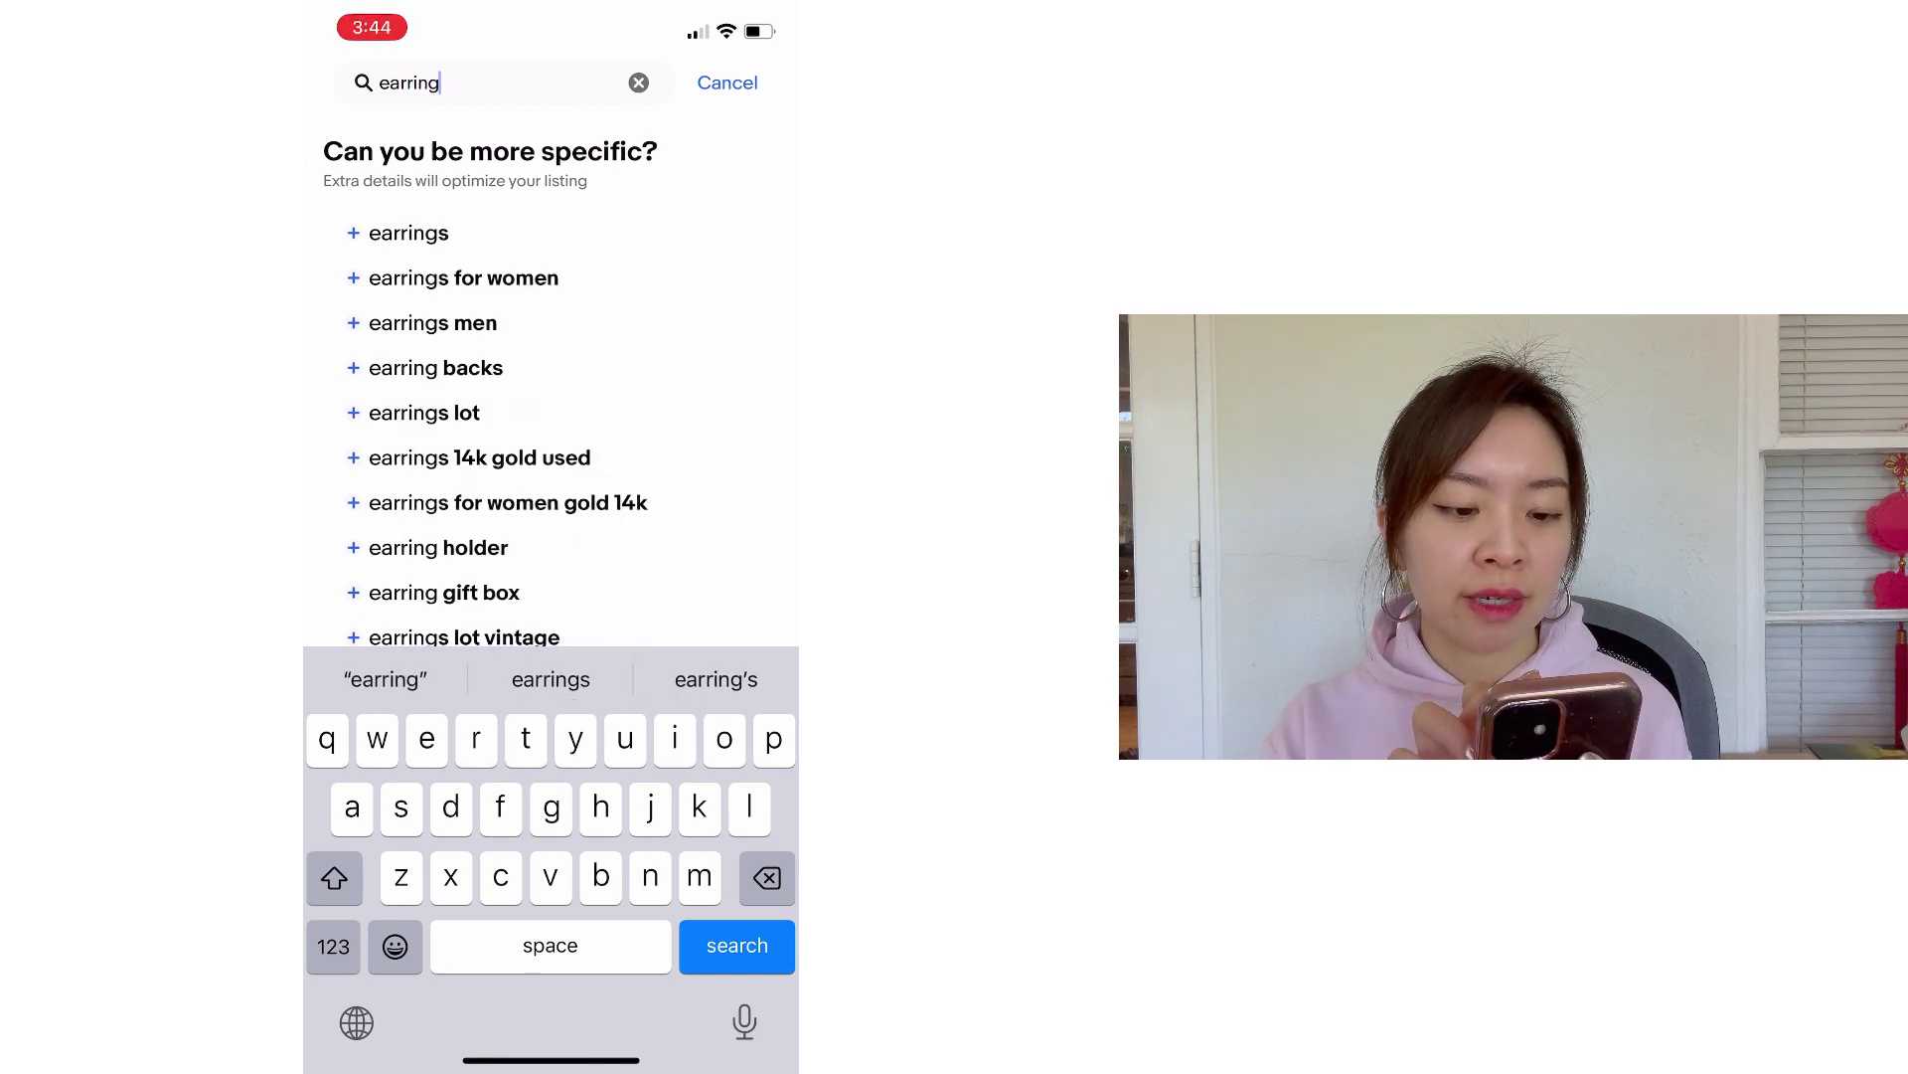
type("s")
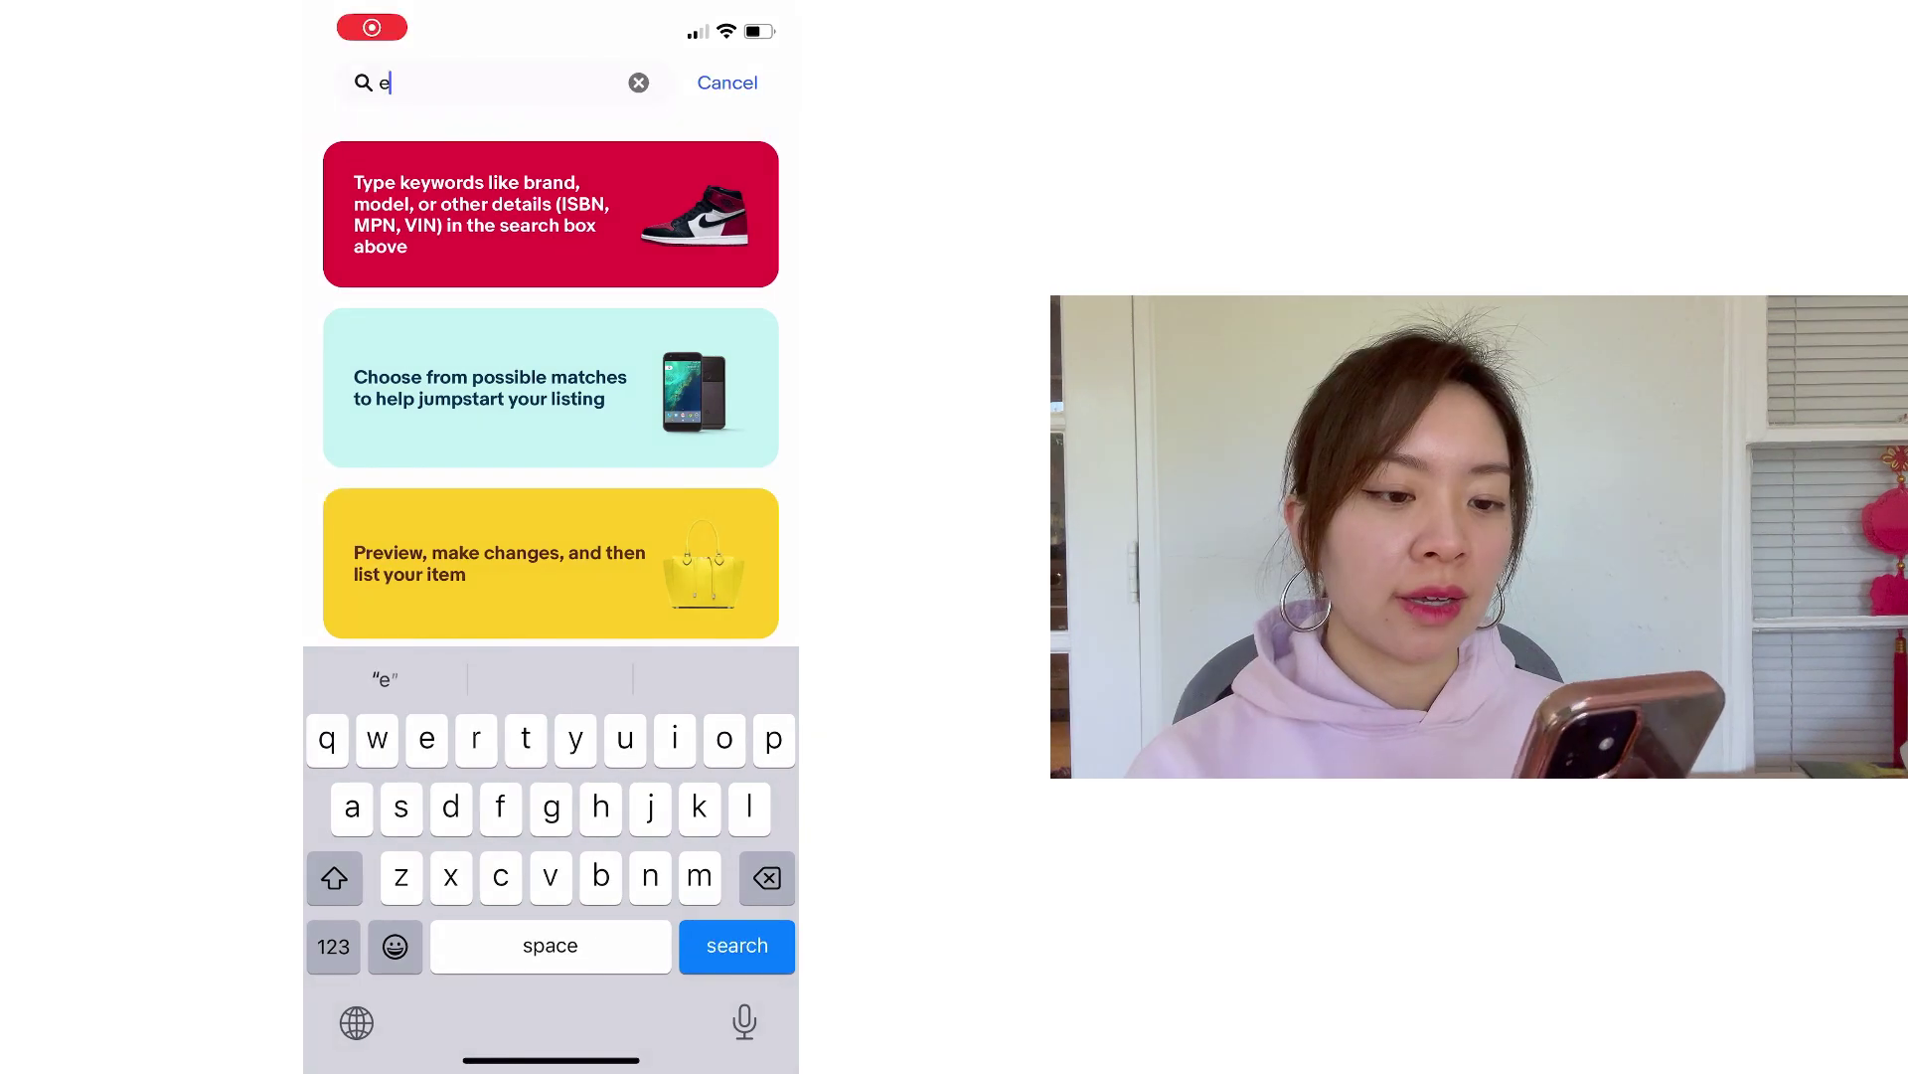
- Search eBay for 'earrings for women 925' using the suggested completions
type("ar")
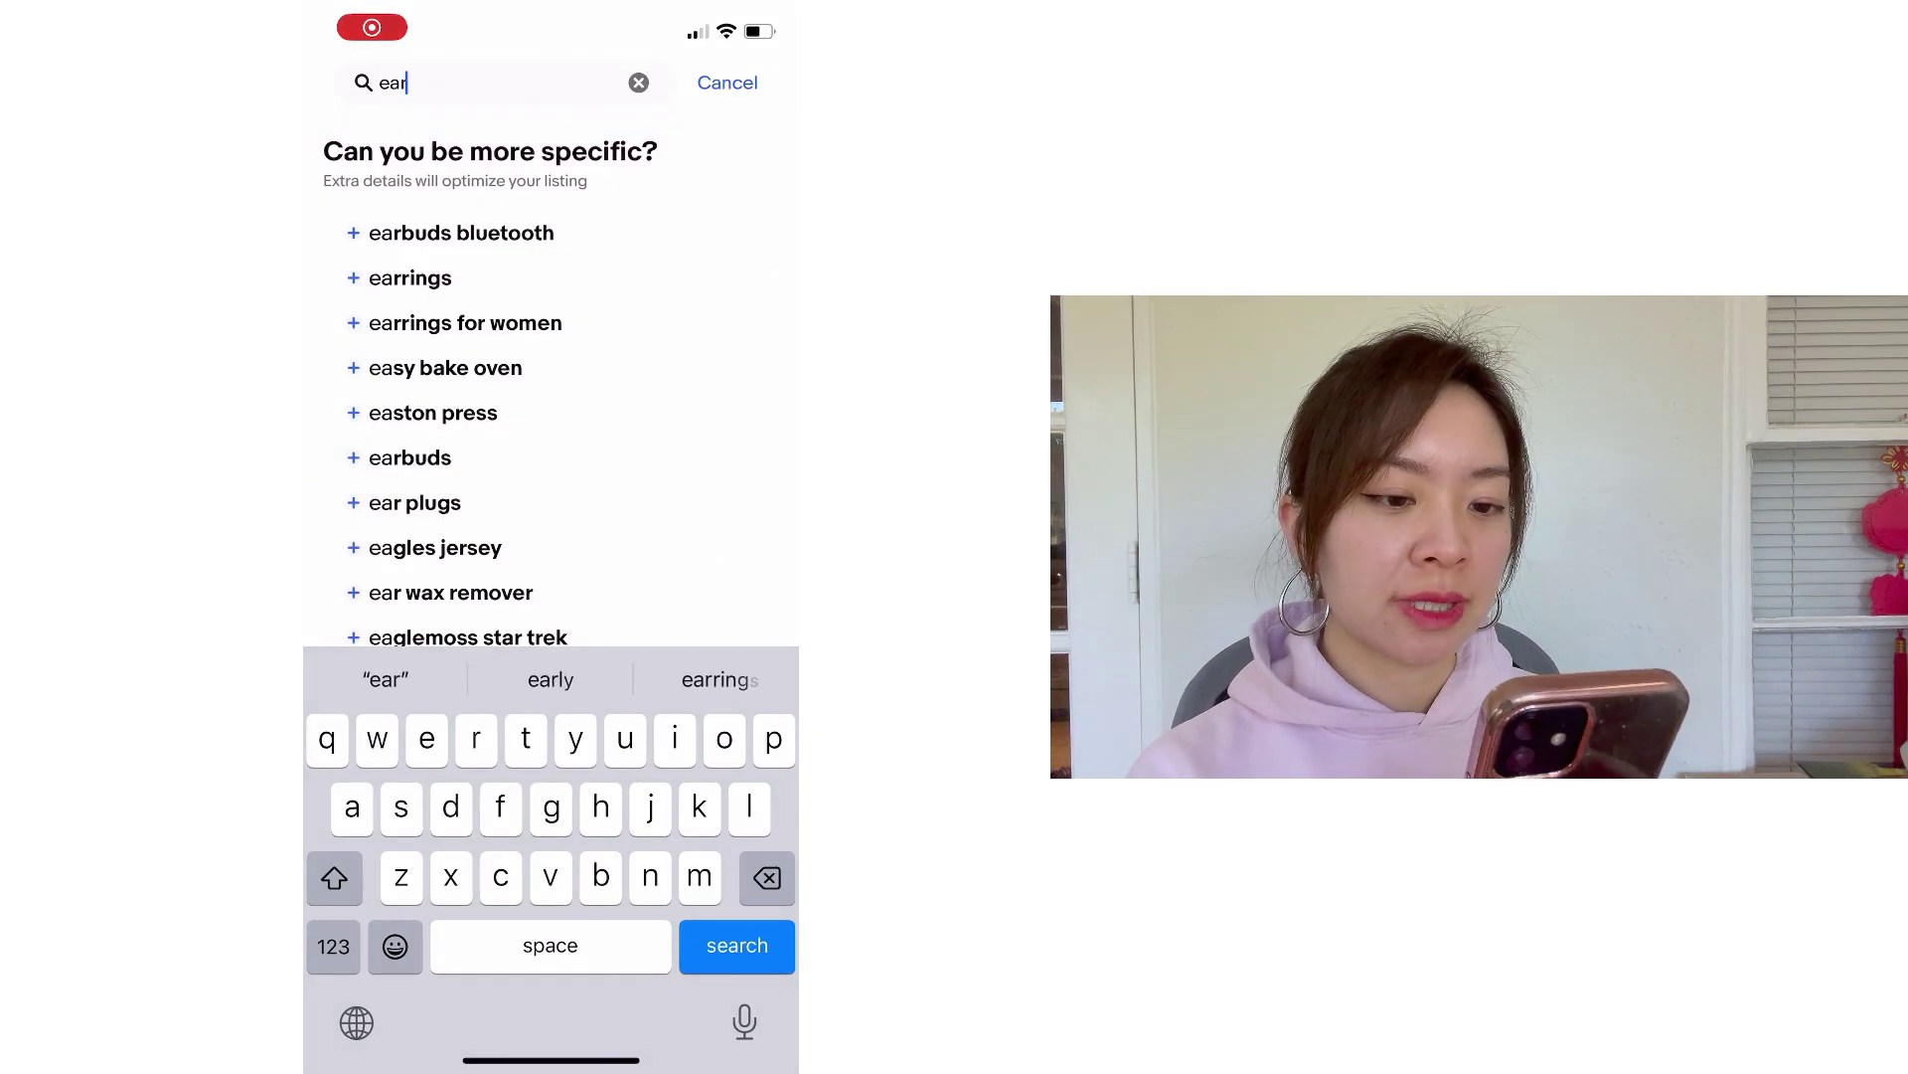
type("ring")
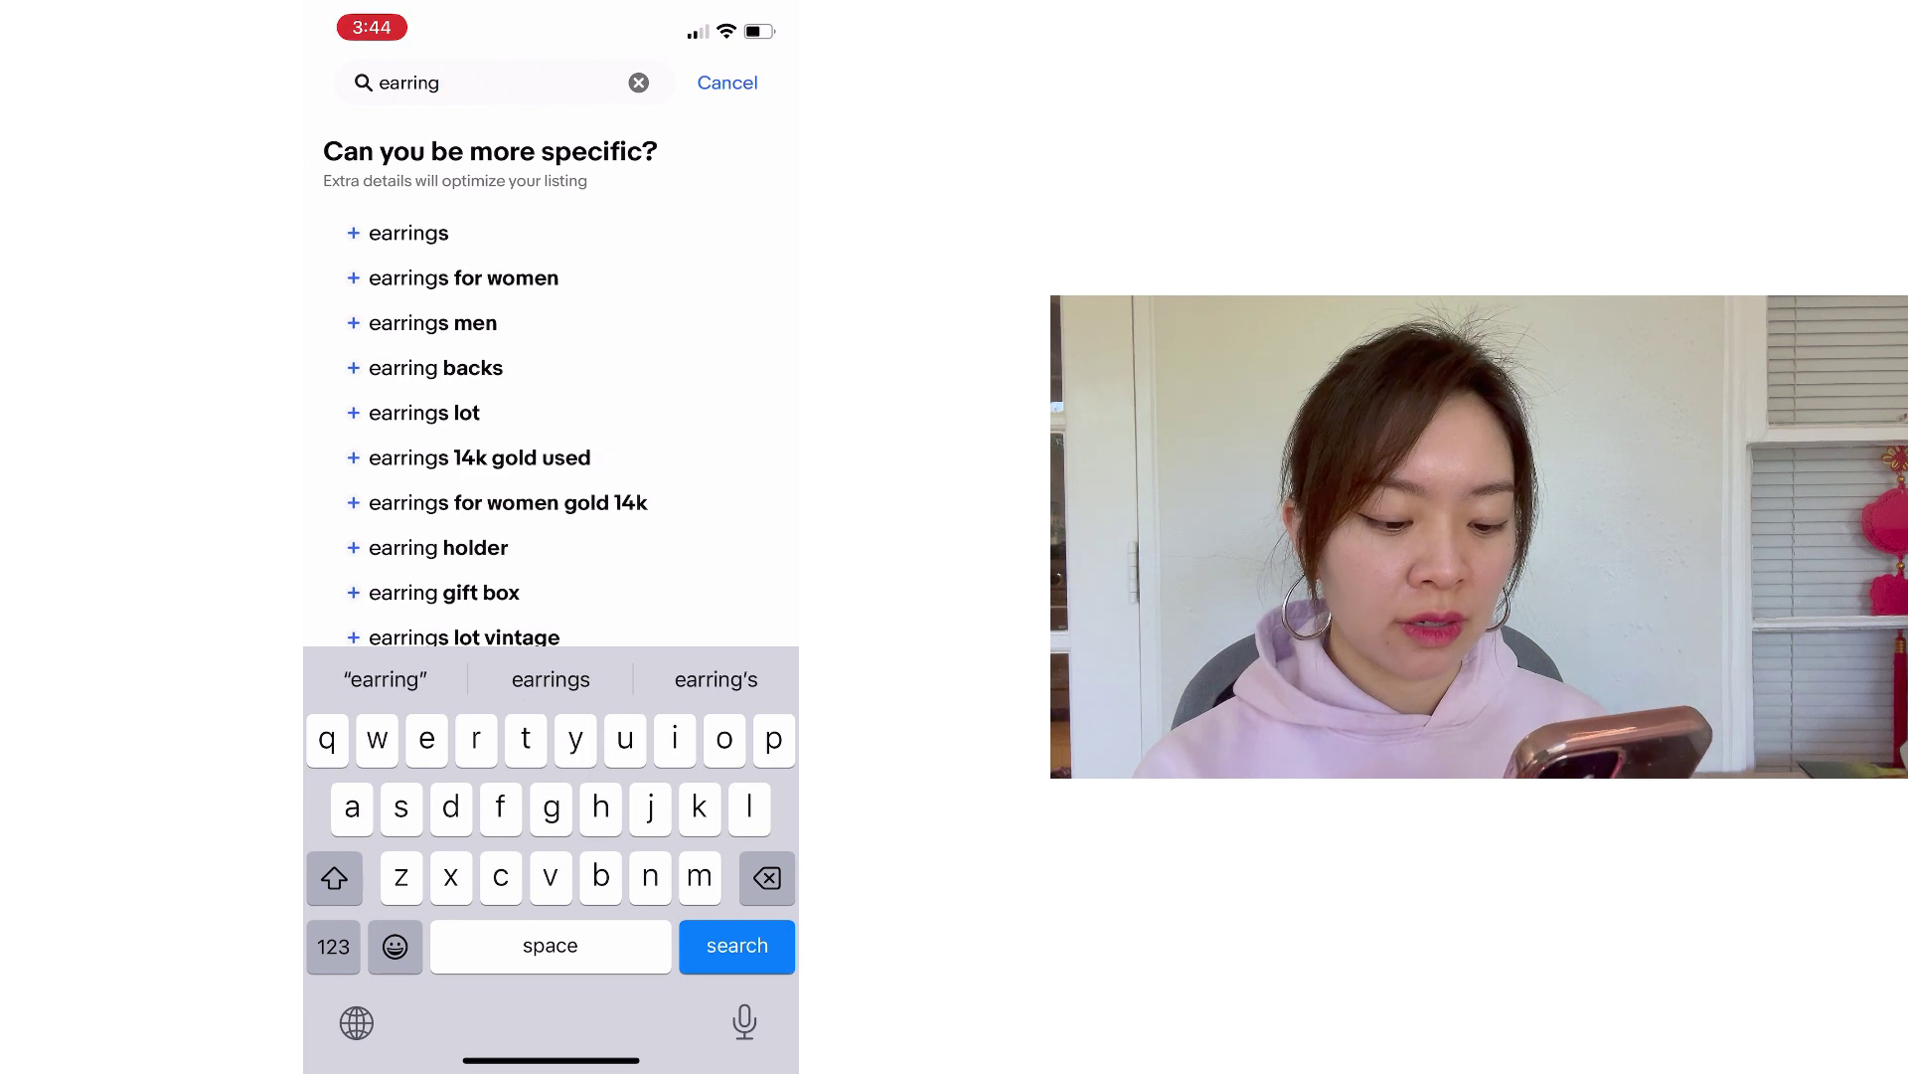
type("s")
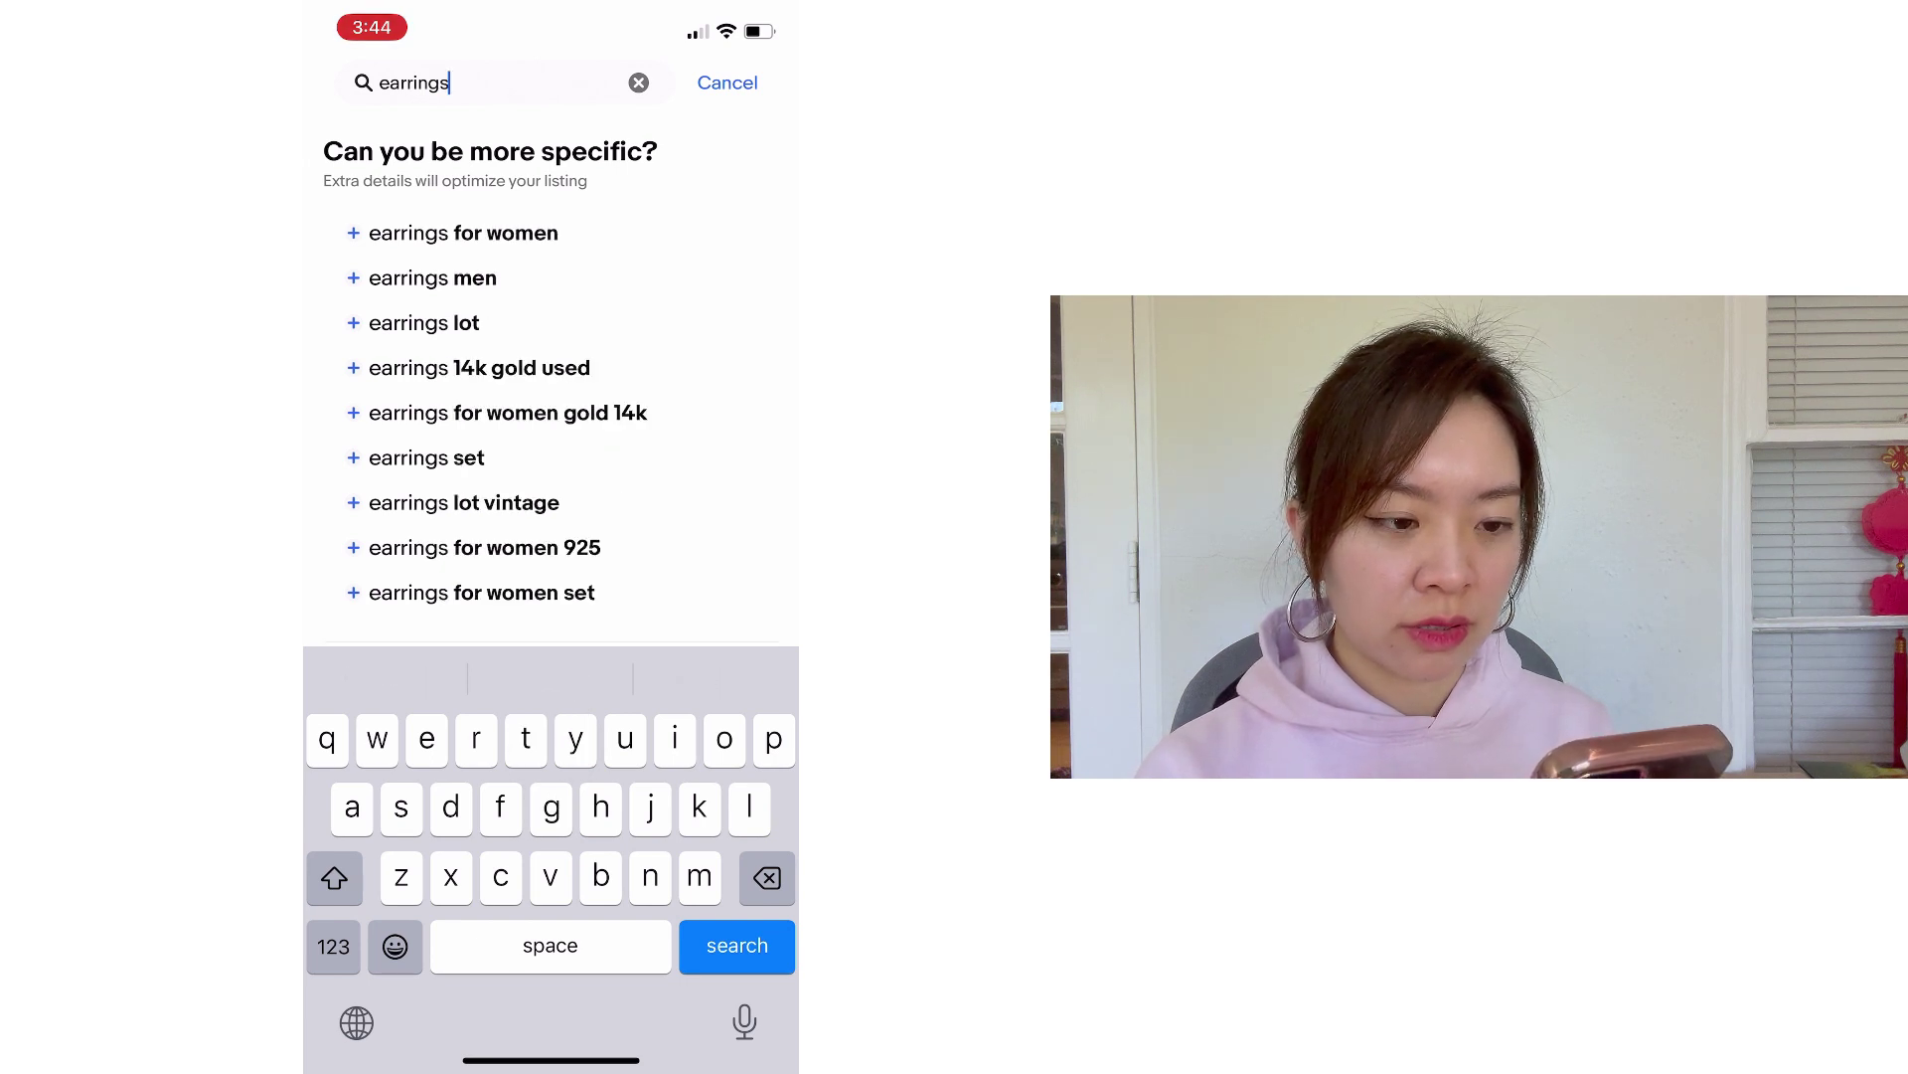
left_click(463, 232)
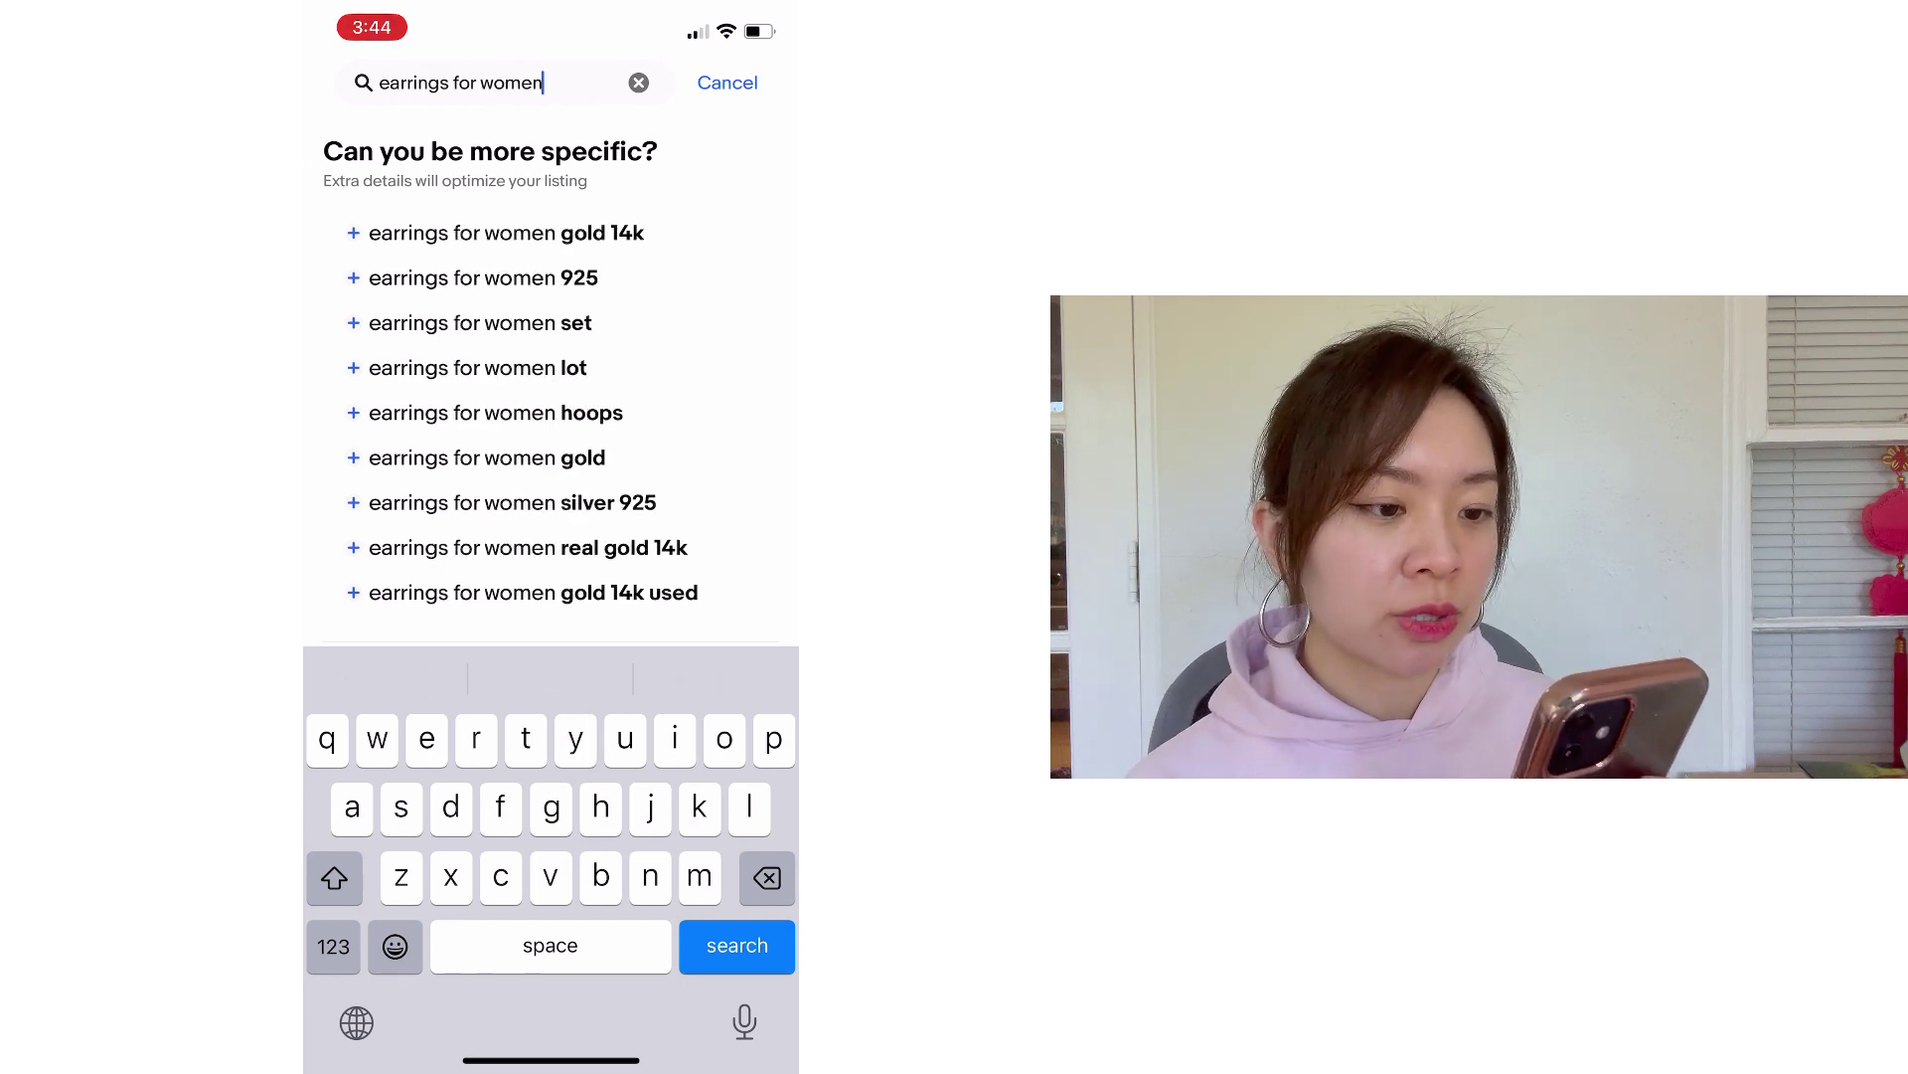
left_click(484, 278)
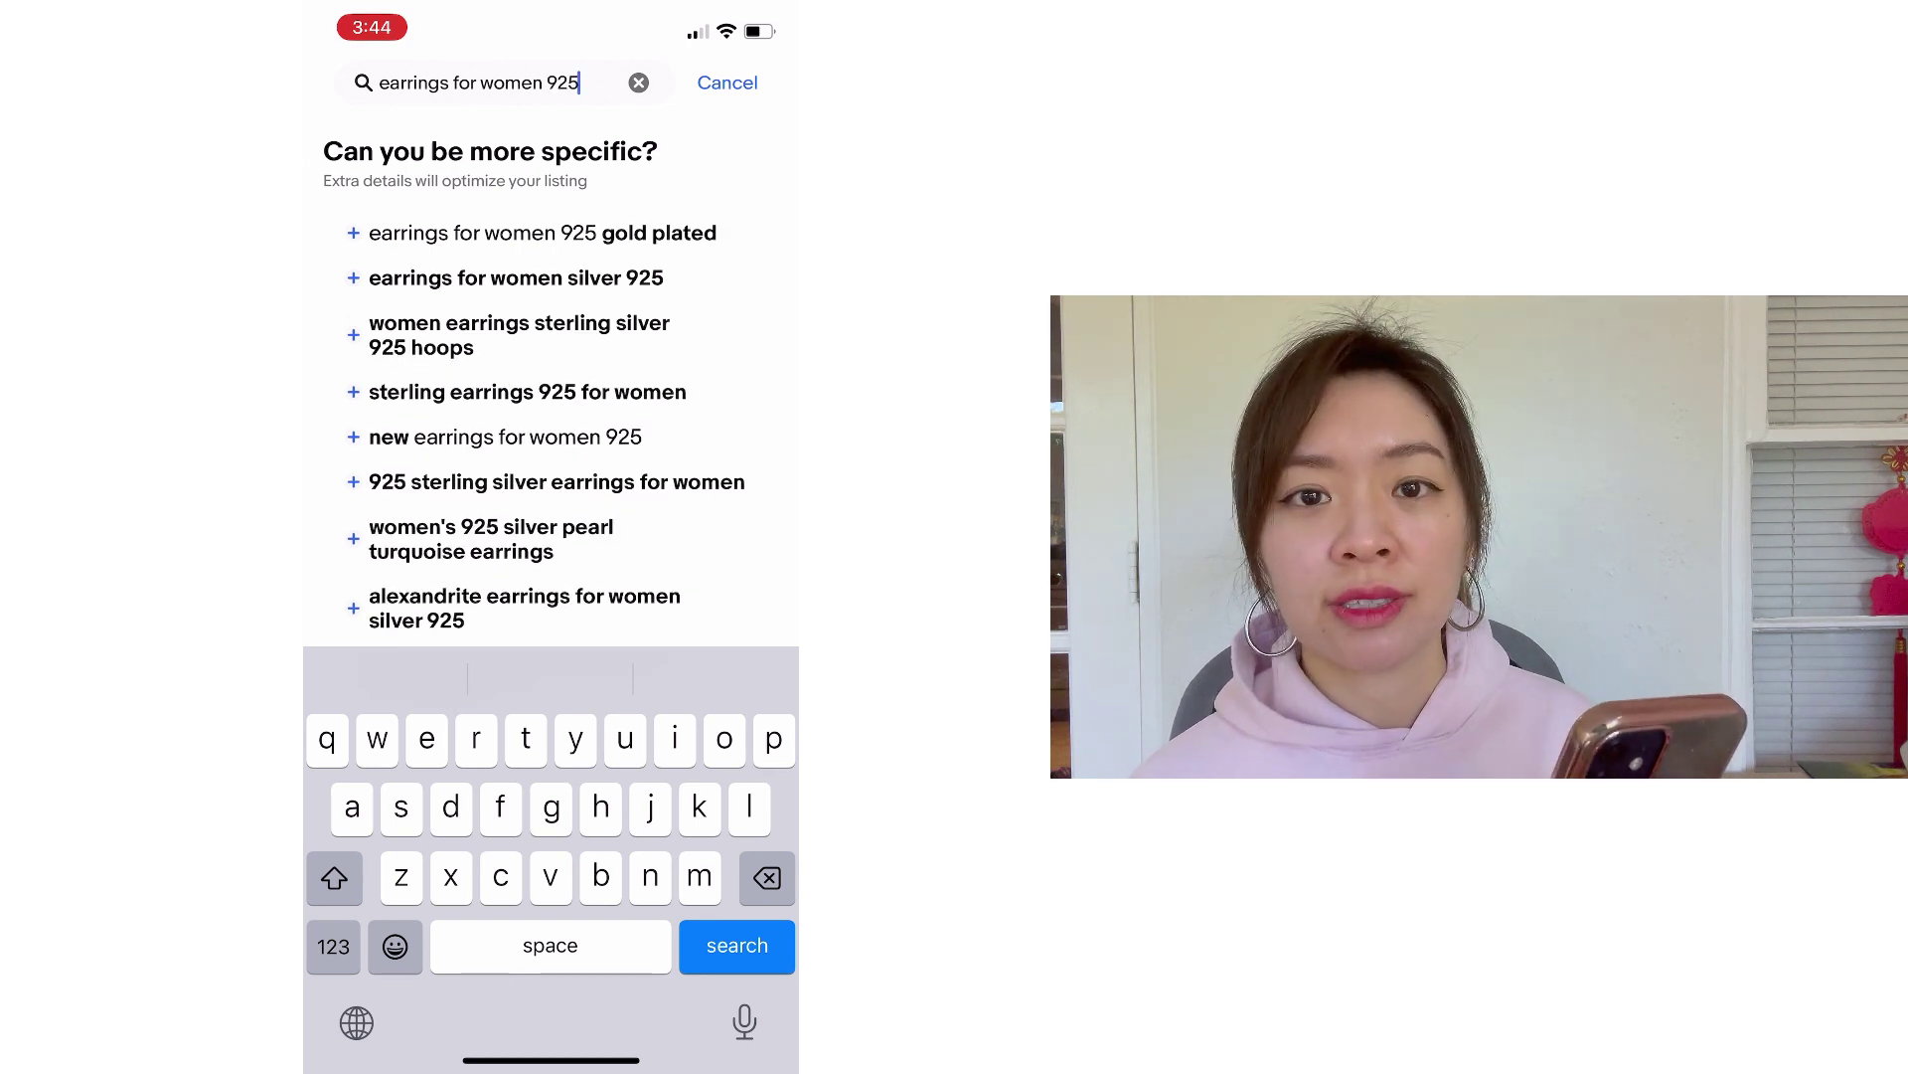
key("Return")
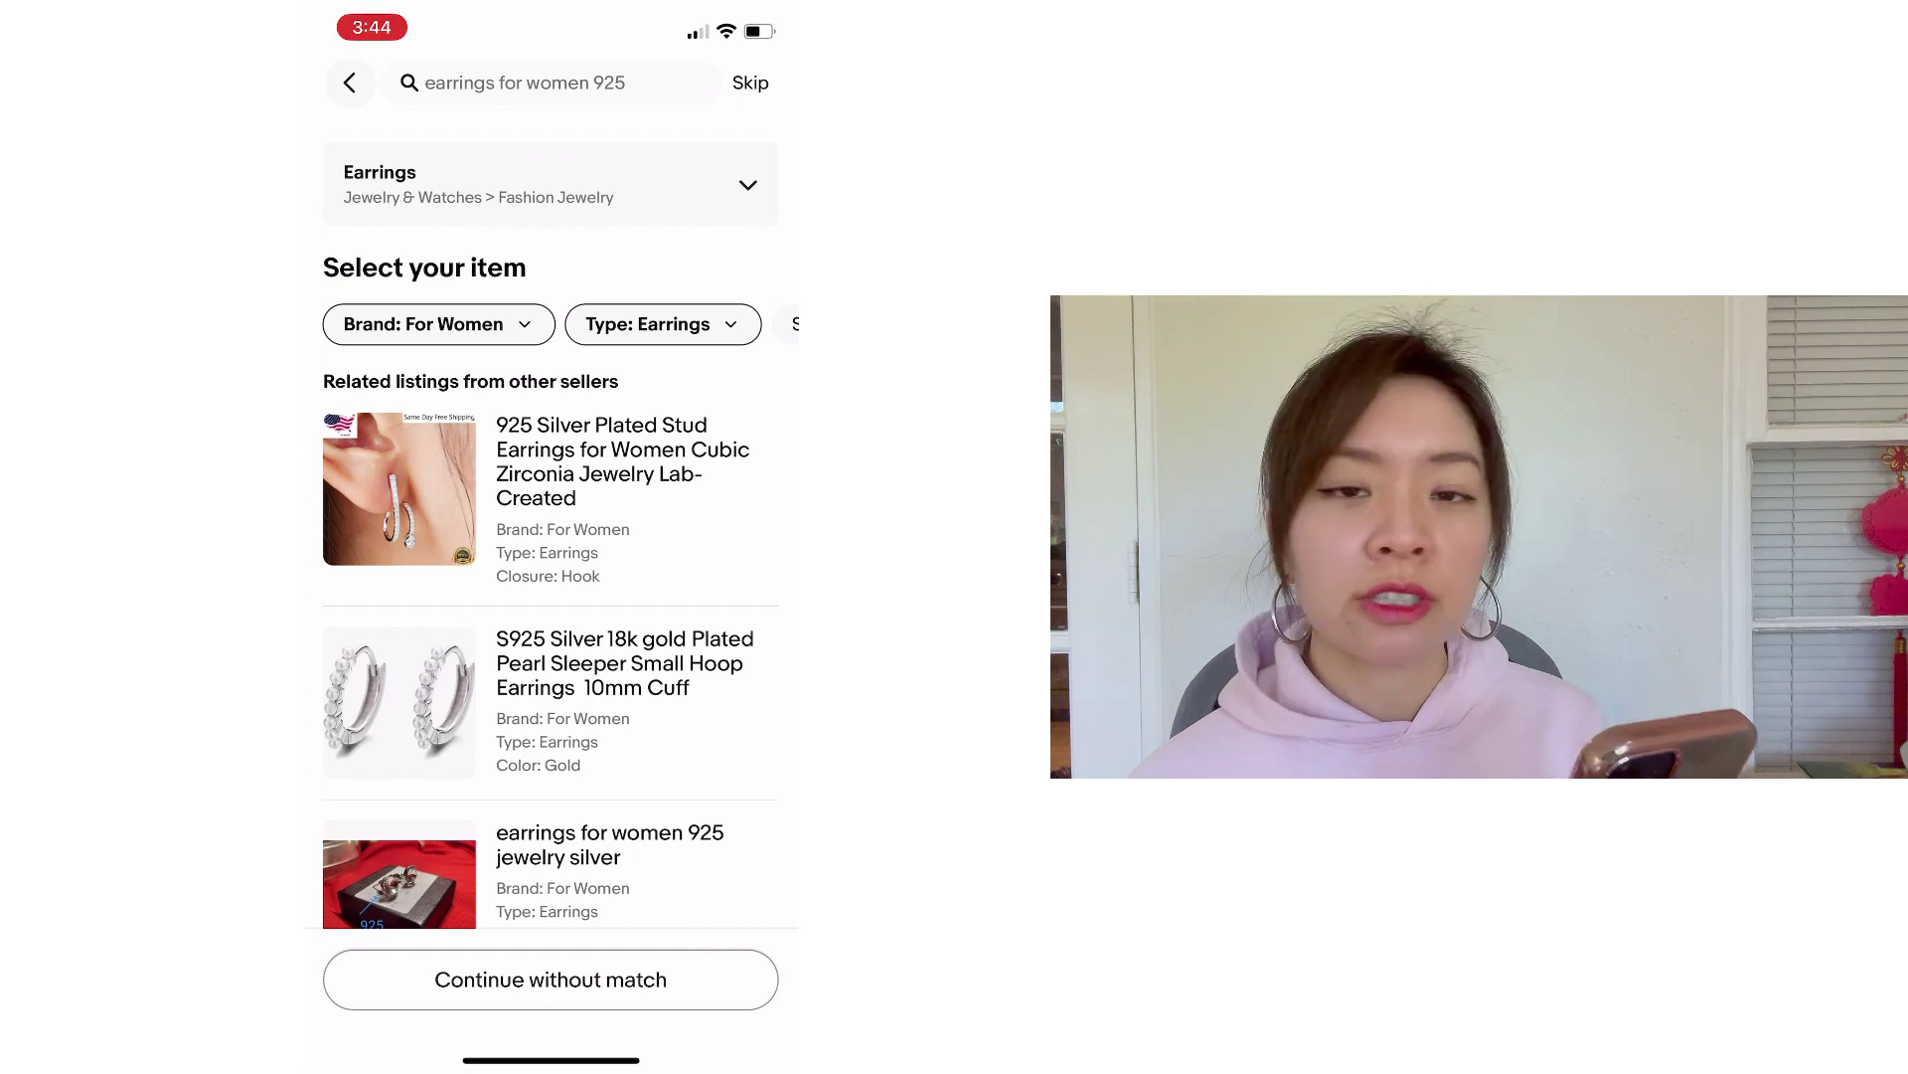
- Skip matching other listings and set the condition to New with tags
left_click(550, 979)
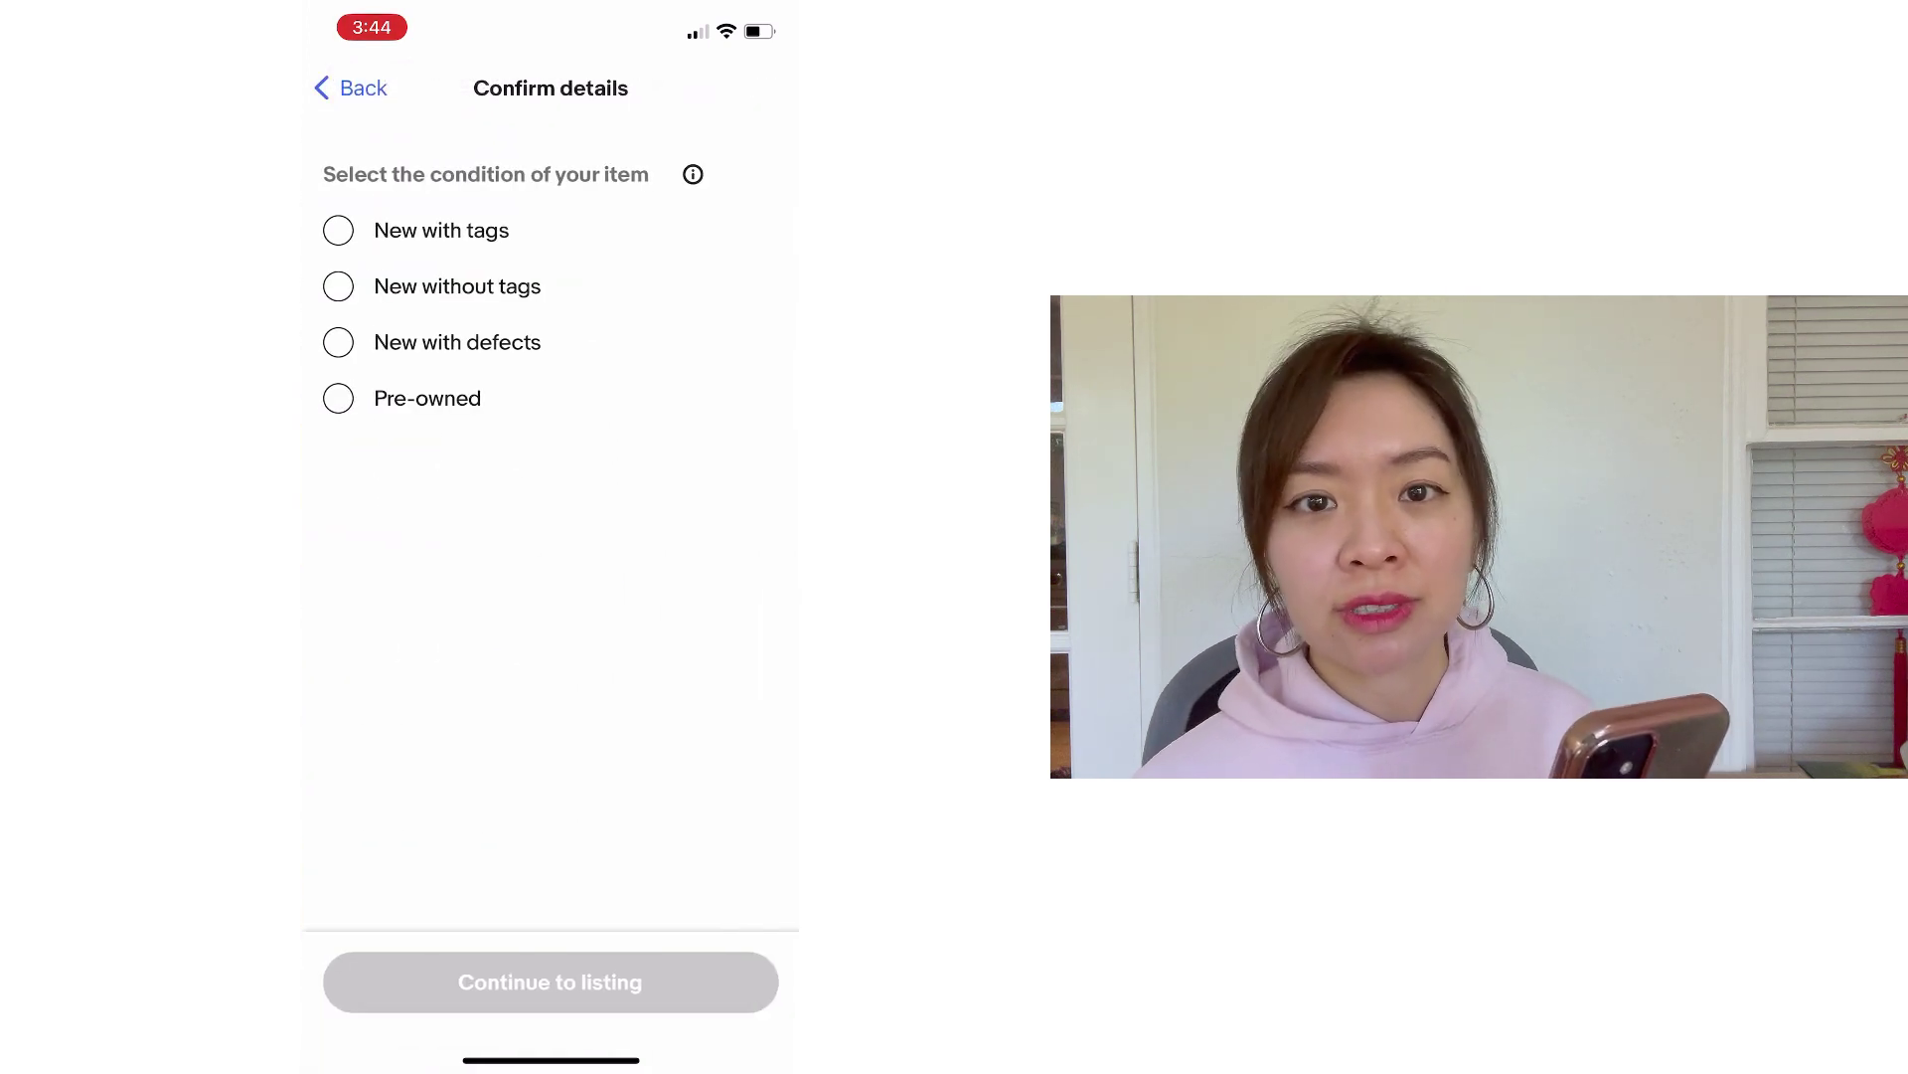
left_click(338, 230)
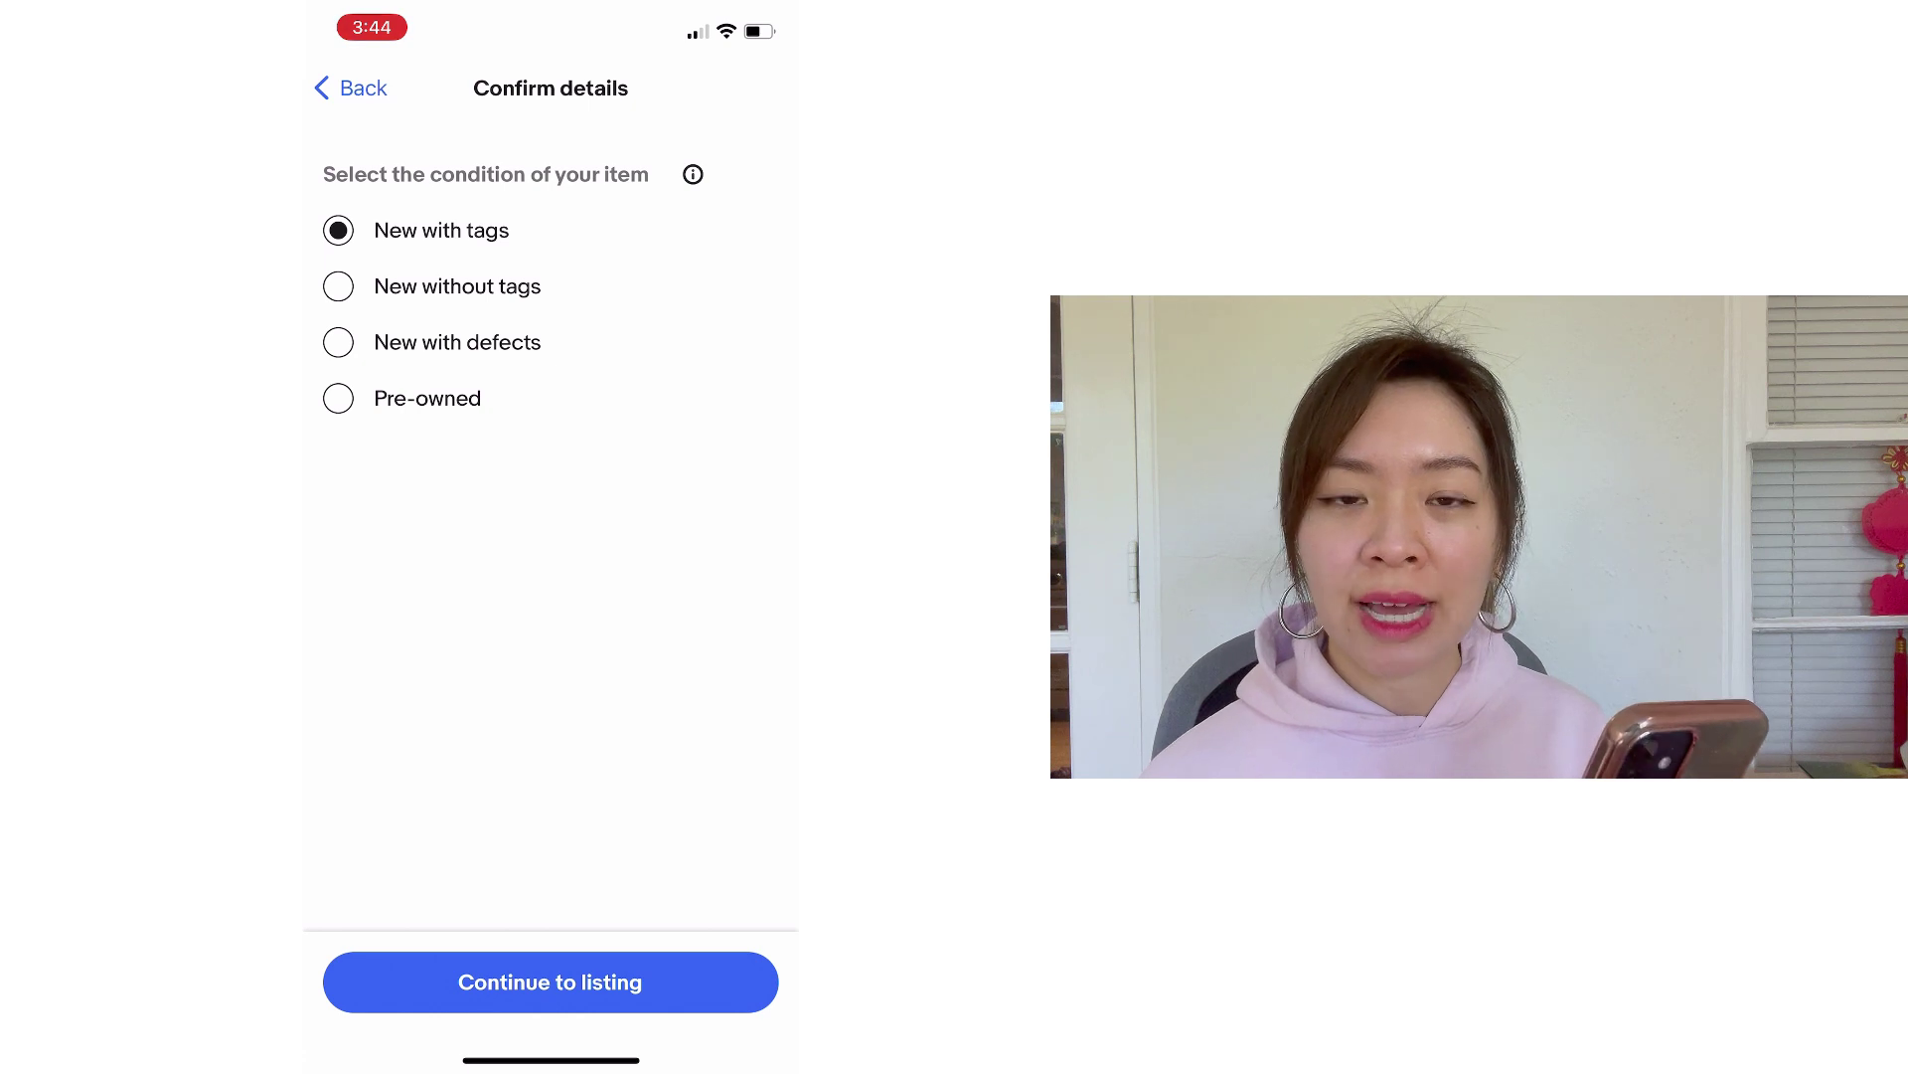
left_click(549, 981)
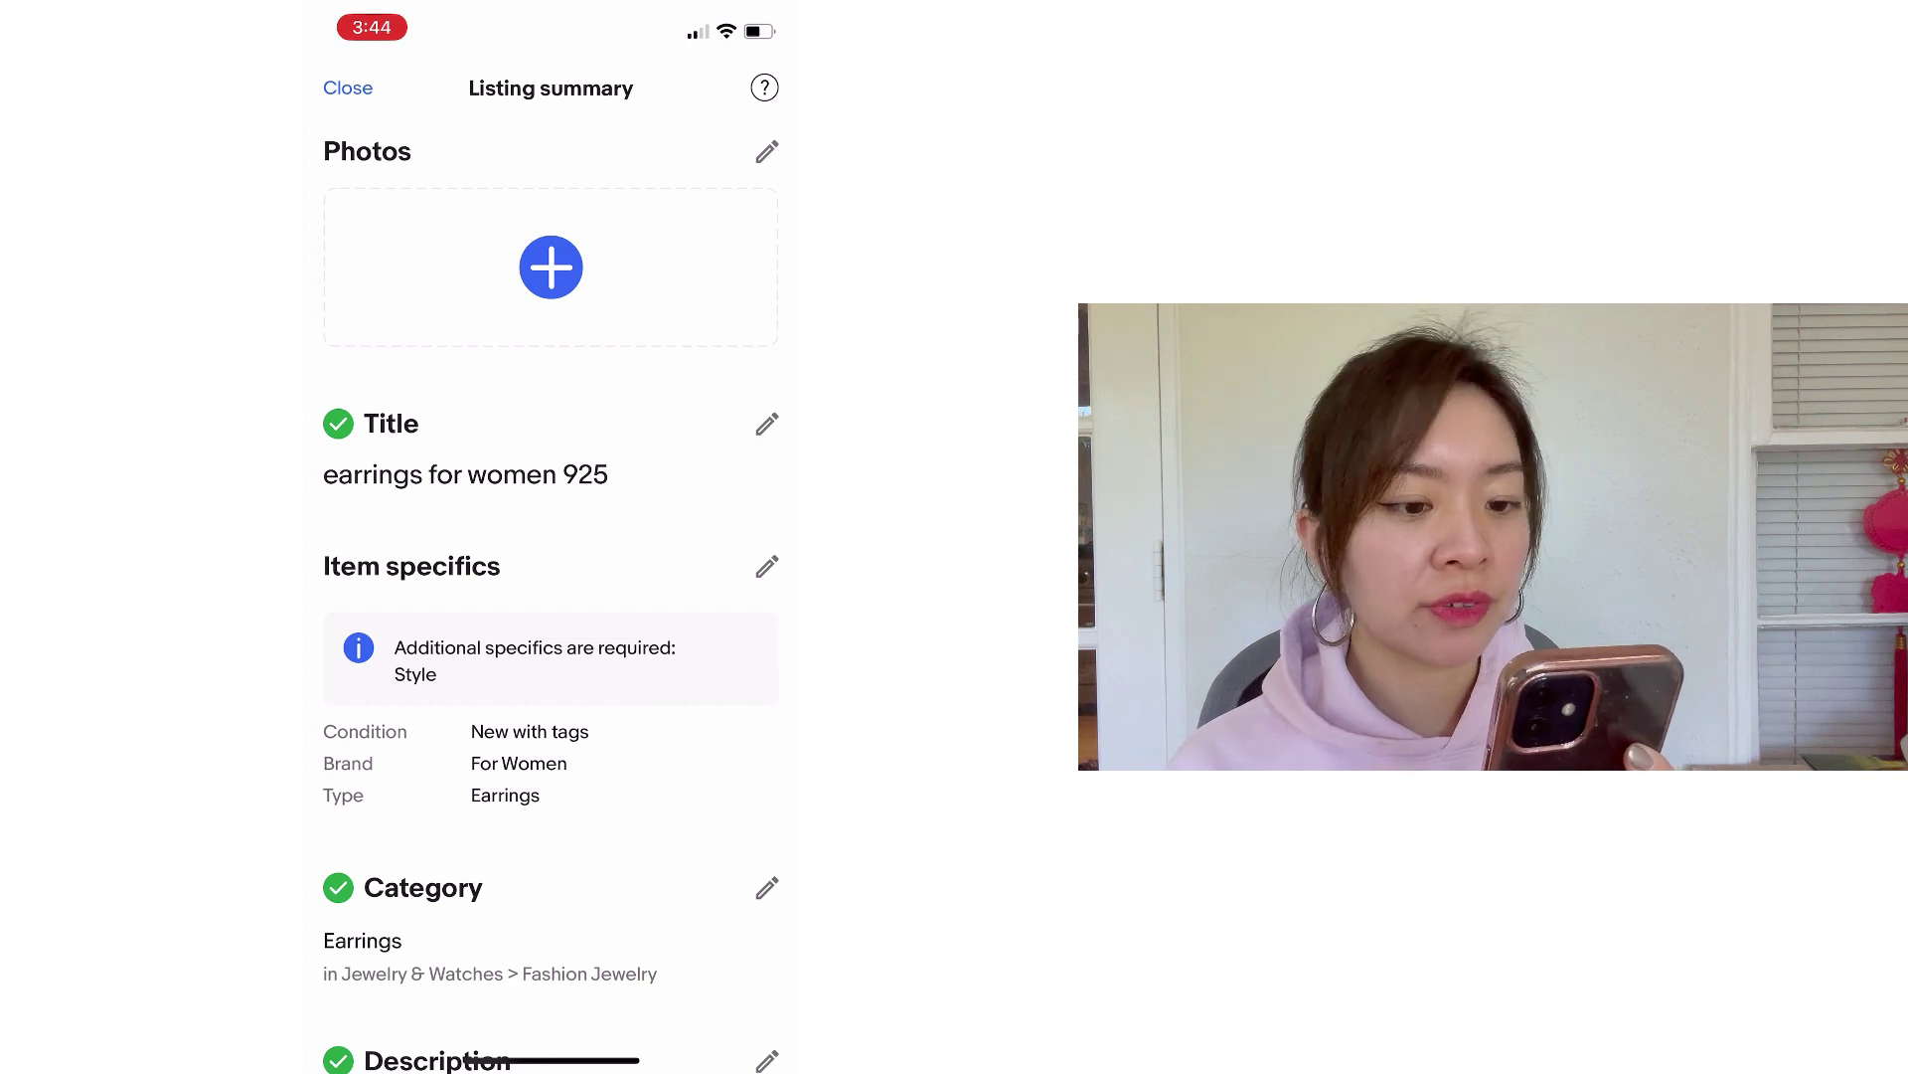
- Review the Listing summary and open Pricing, showing the 7-day auction from $5.40
scroll(550, 596, "down", 2)
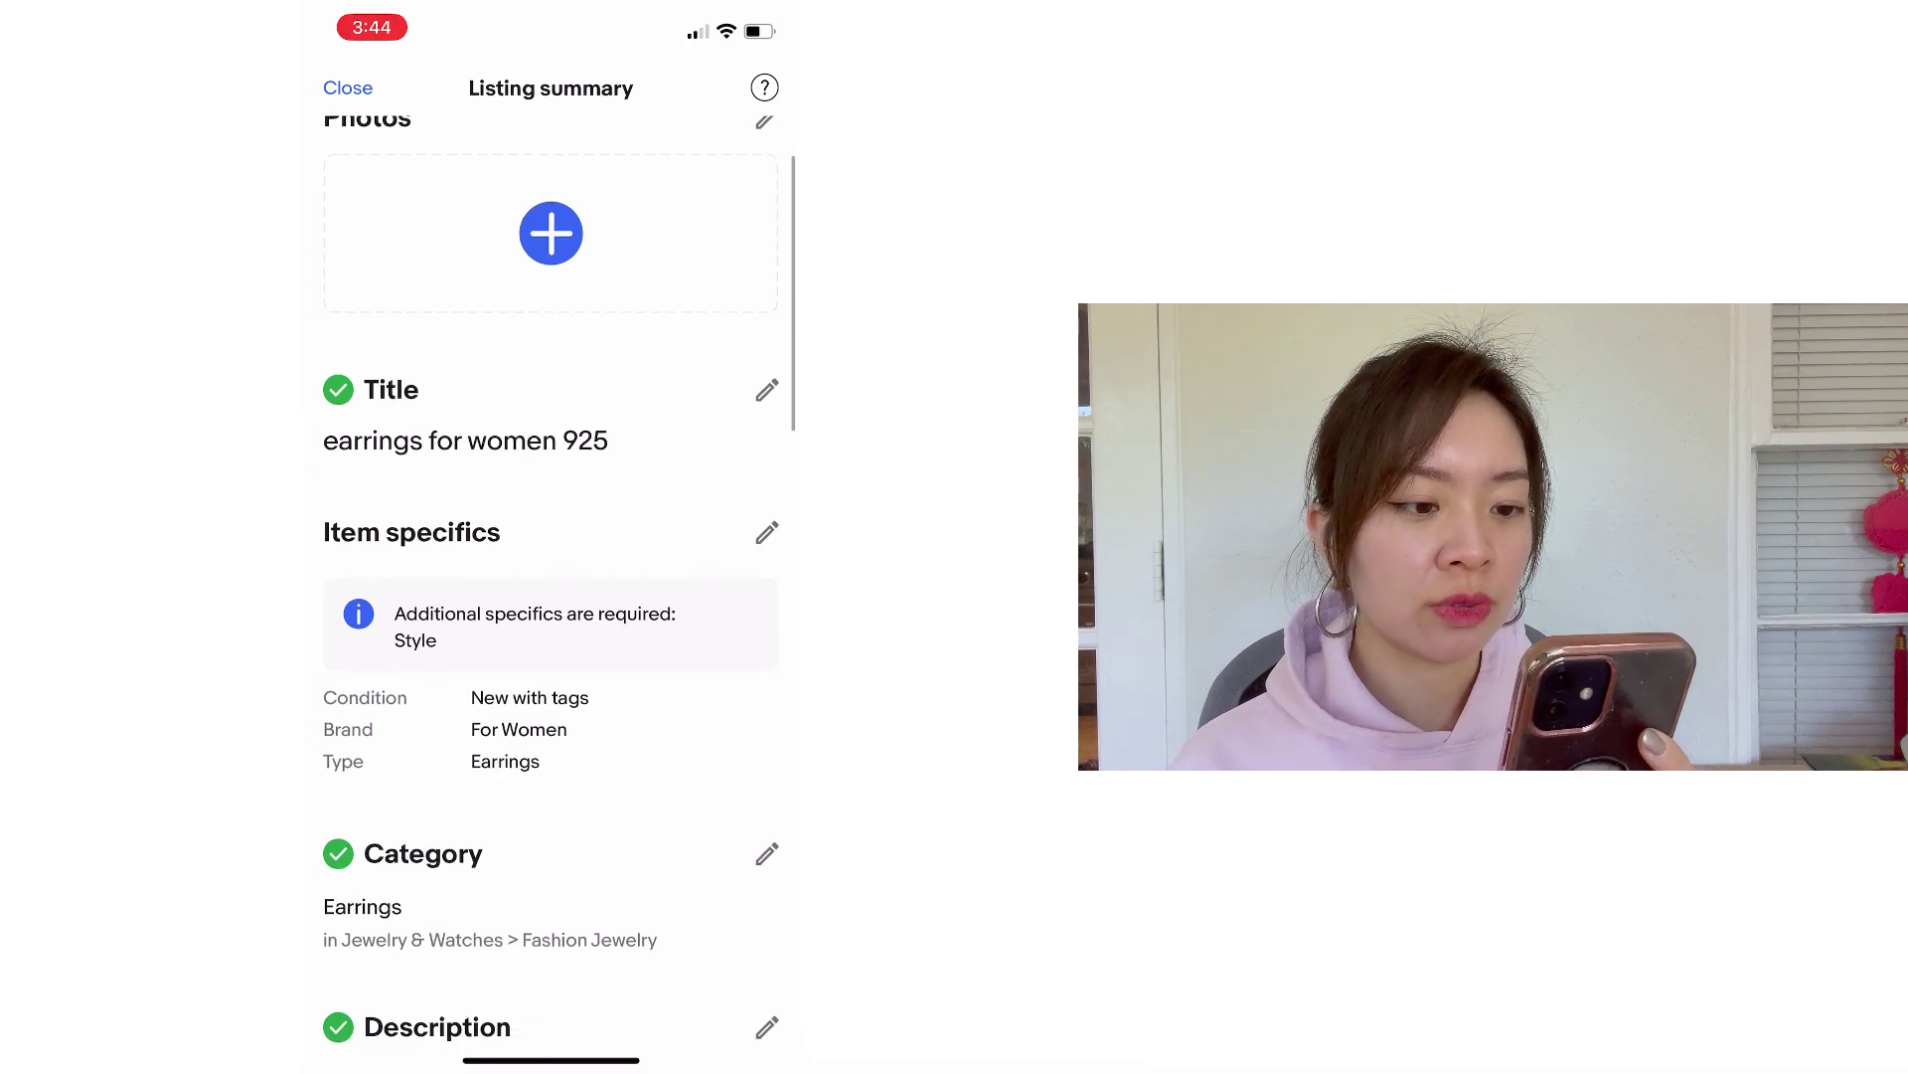
scroll(550, 596, "down", 3)
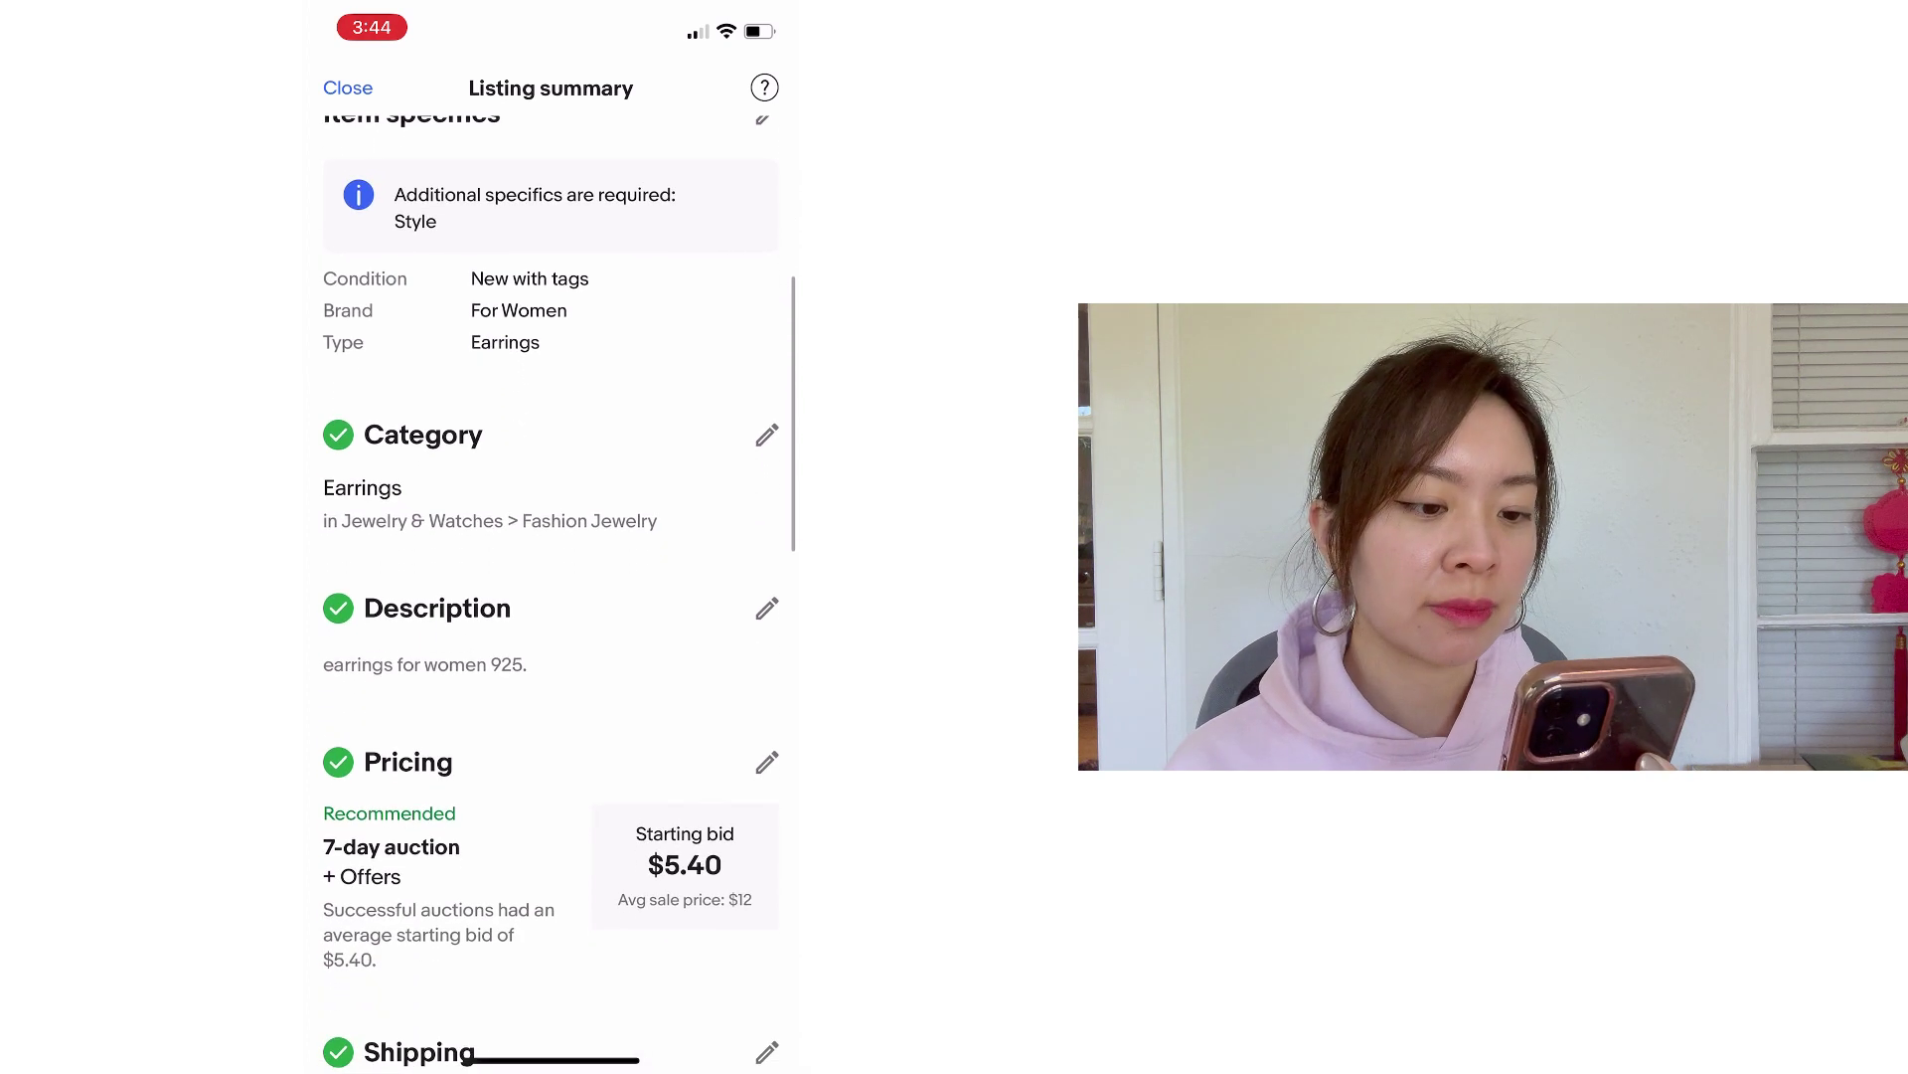
scroll(551, 596, "down", 2)
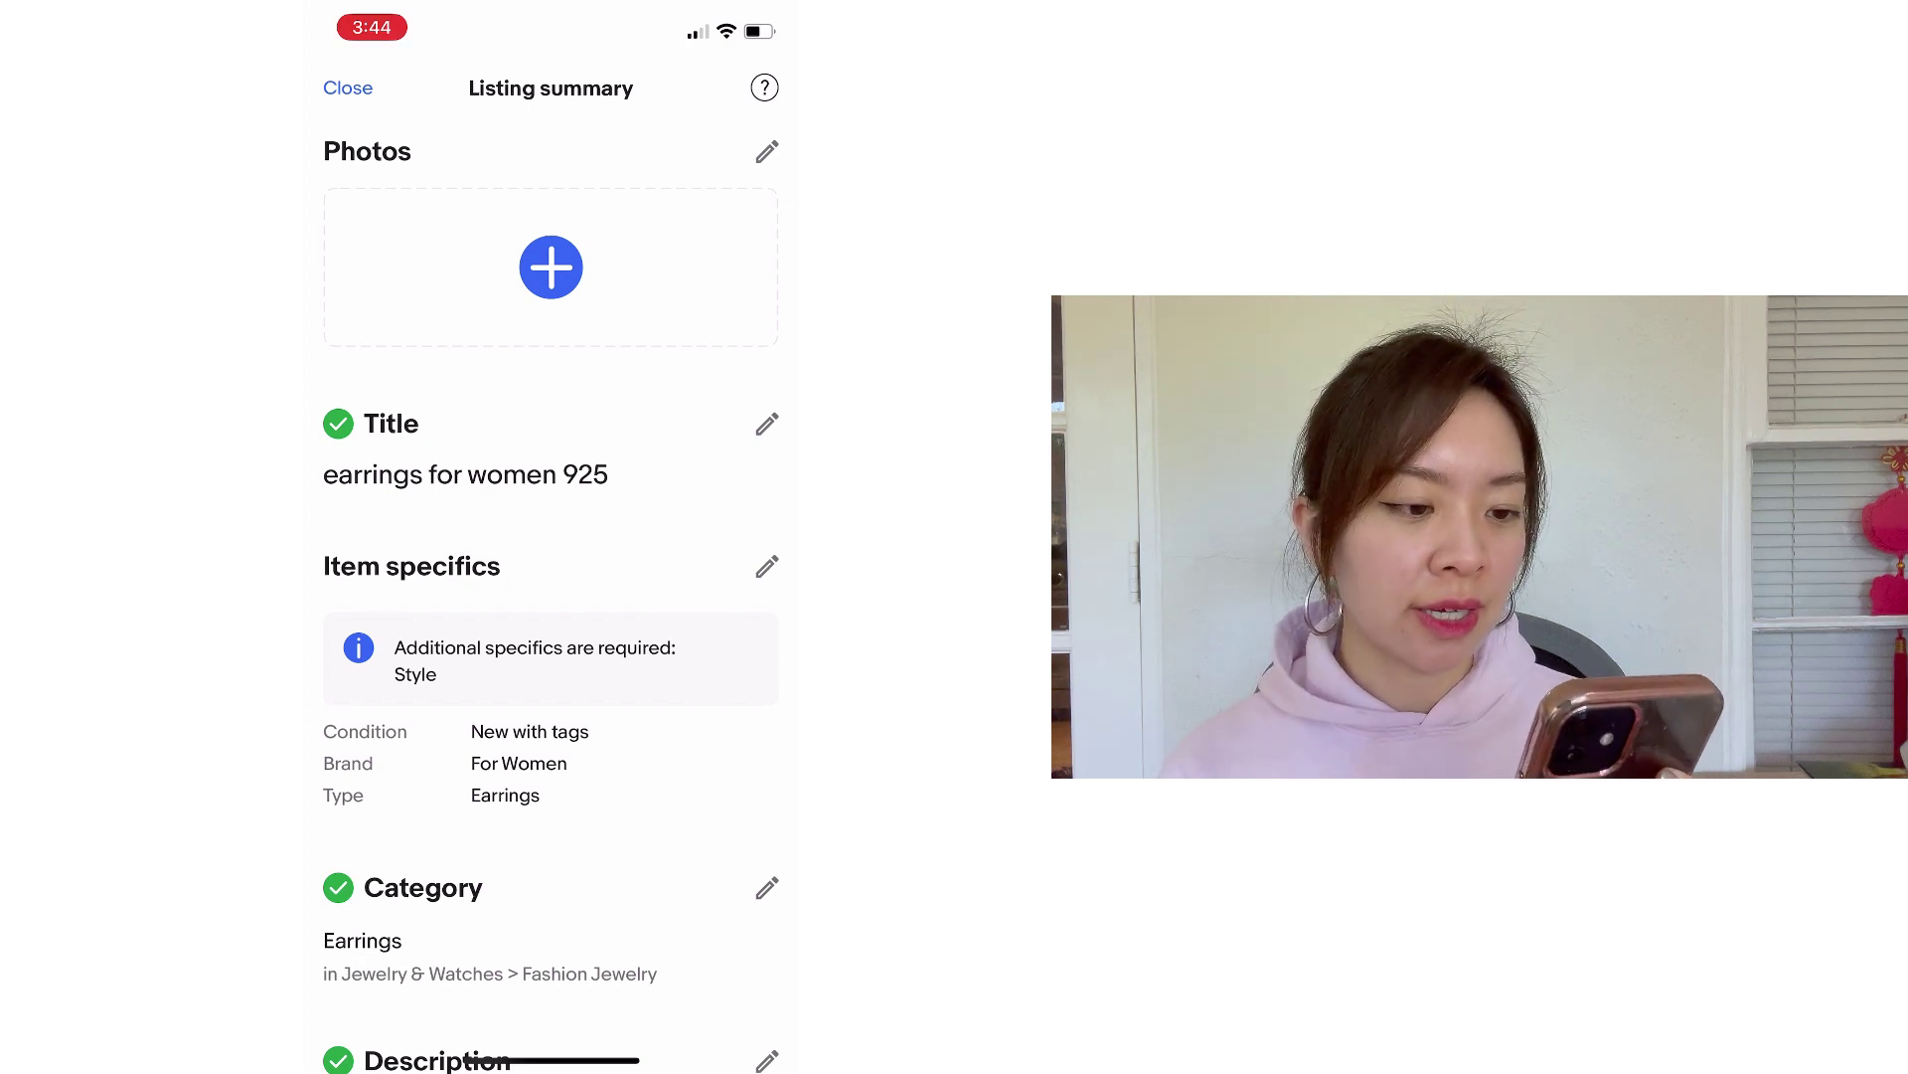
scroll(551, 598, "down", 5)
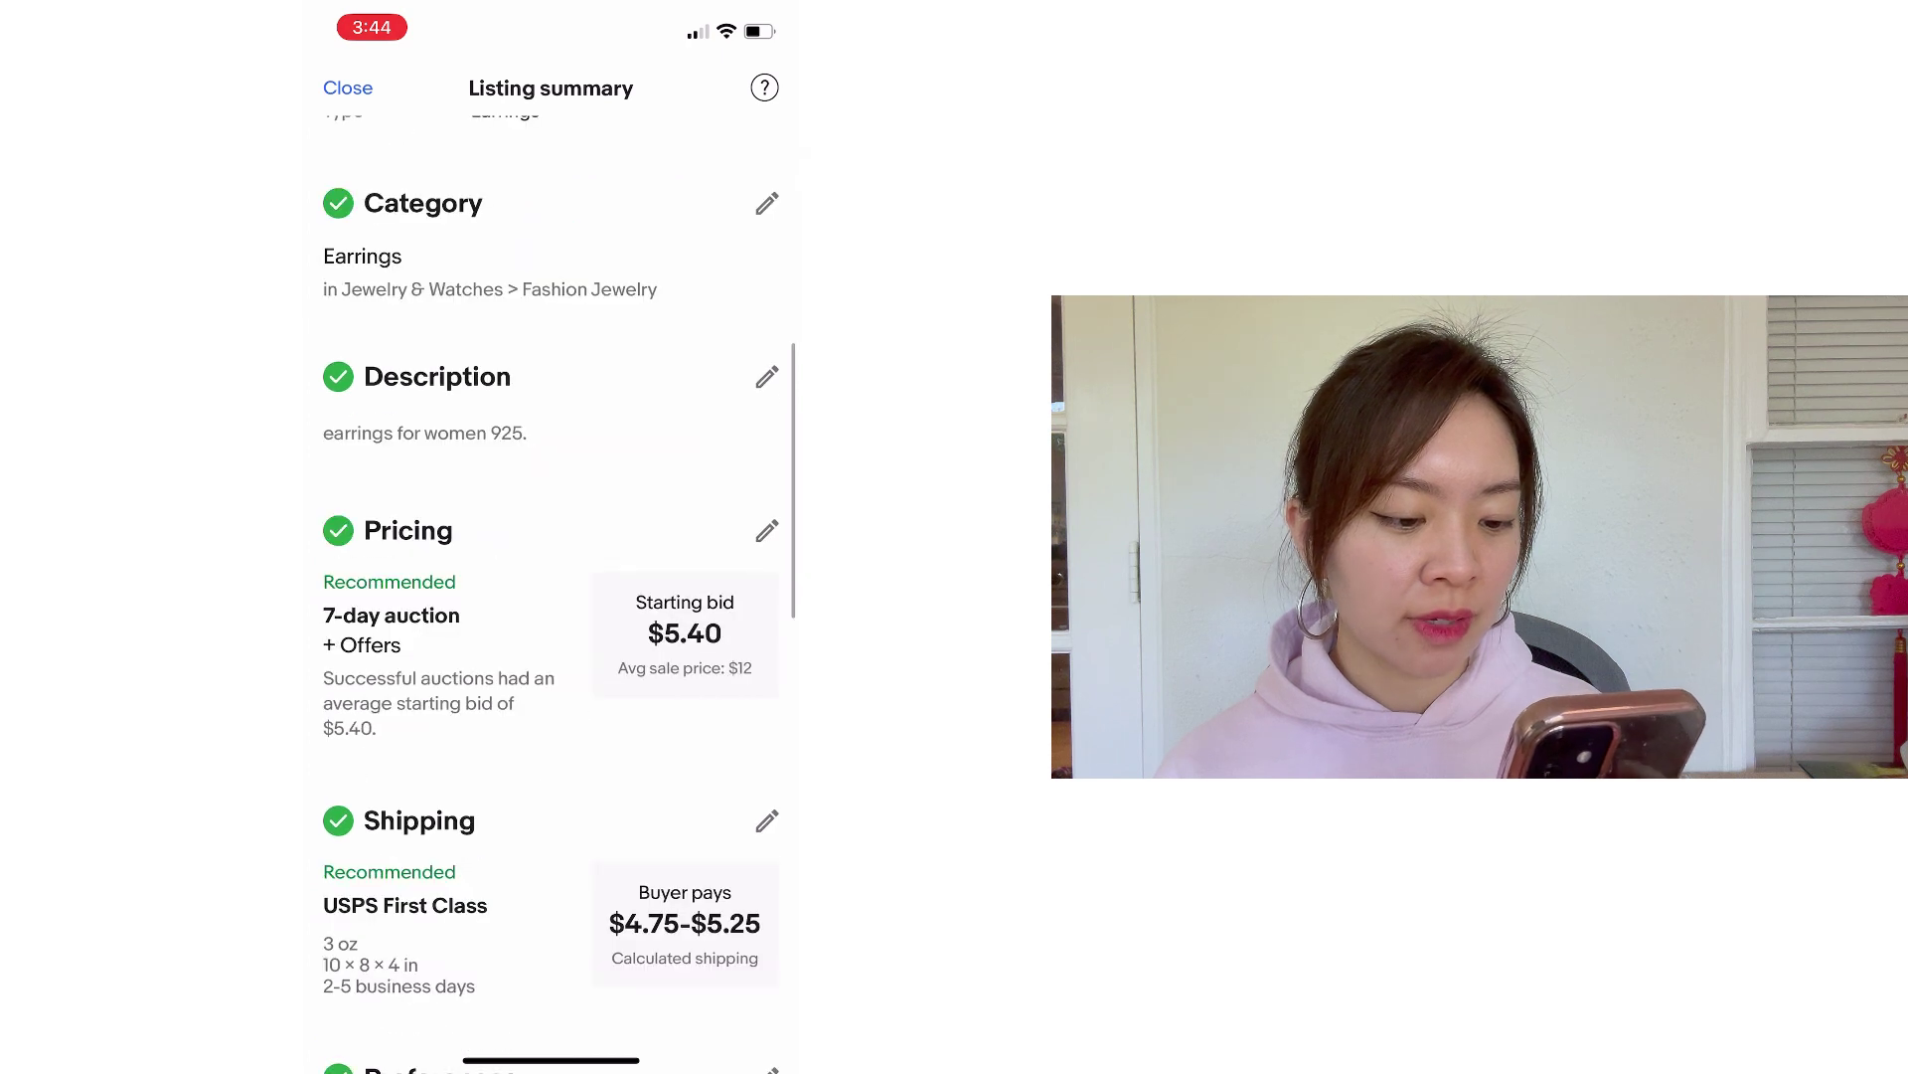
scroll(550, 596, "down", 3)
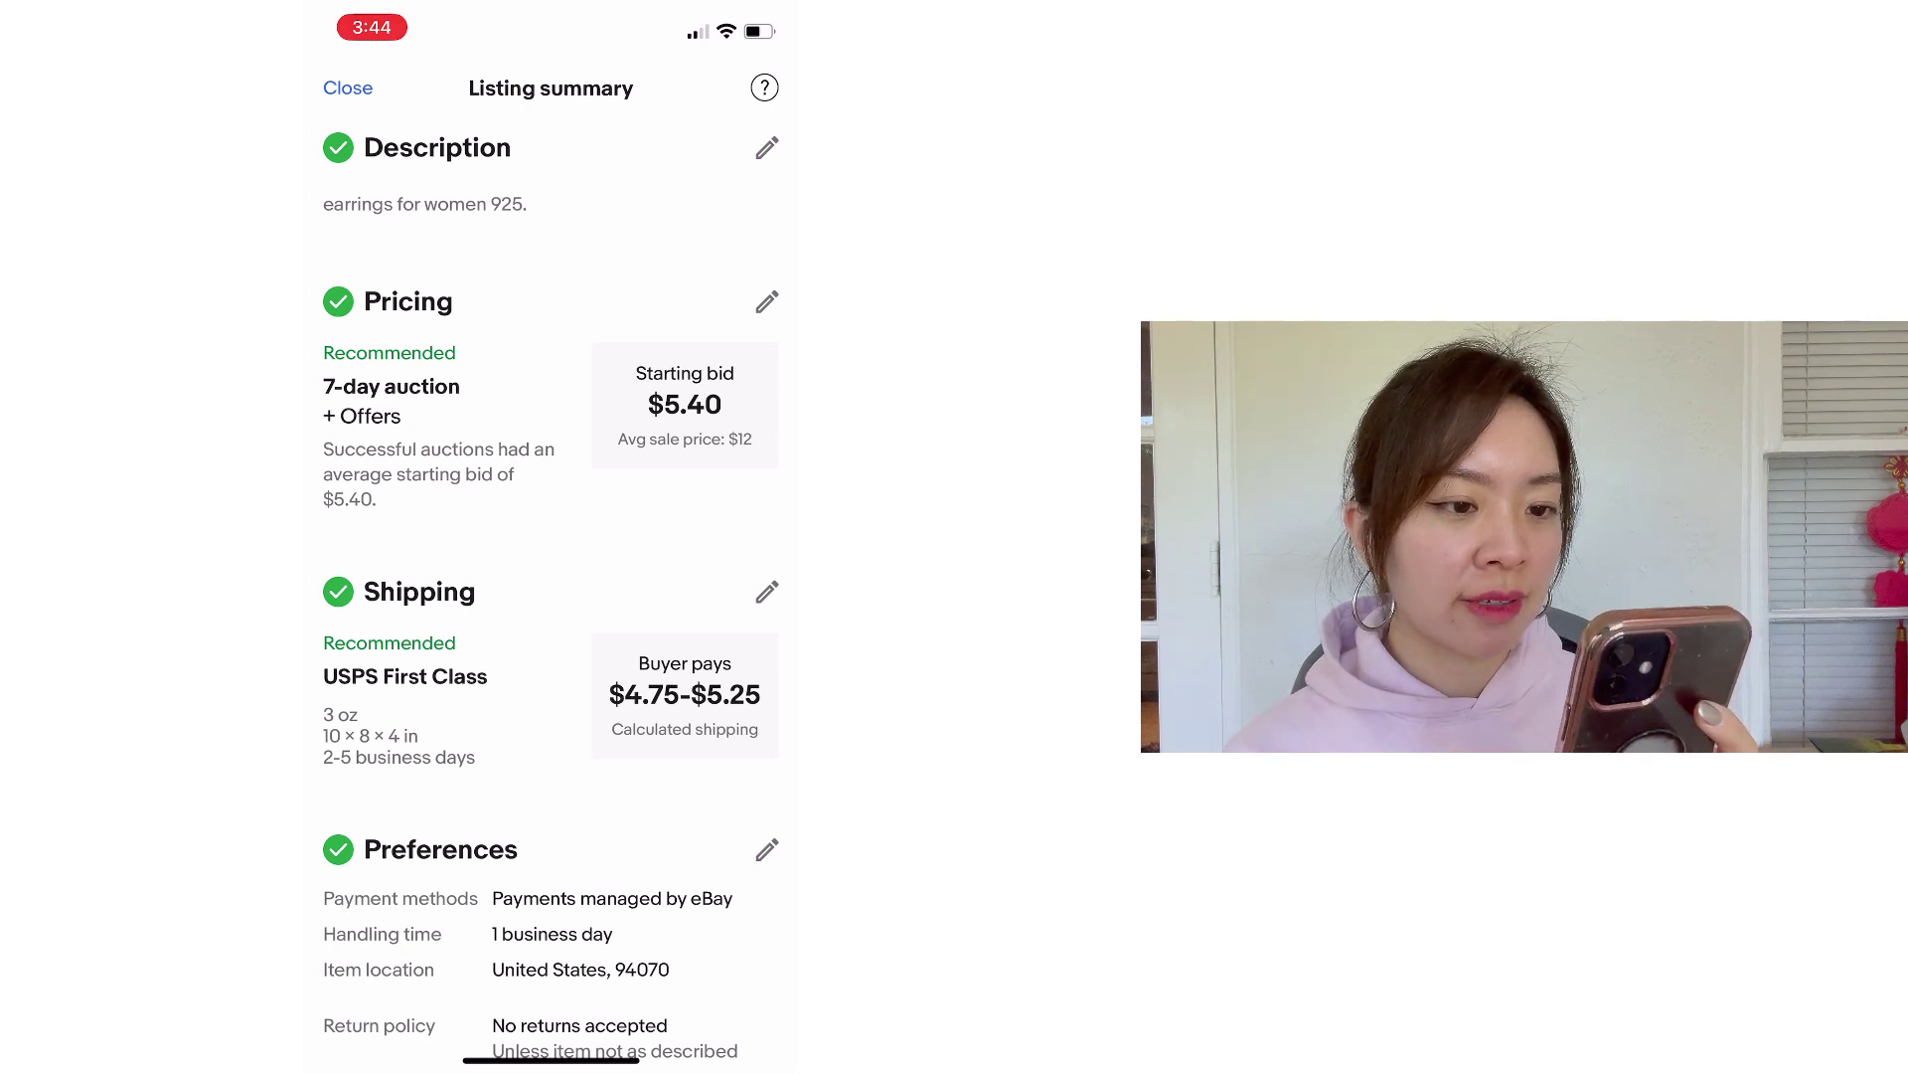
left_click(766, 301)
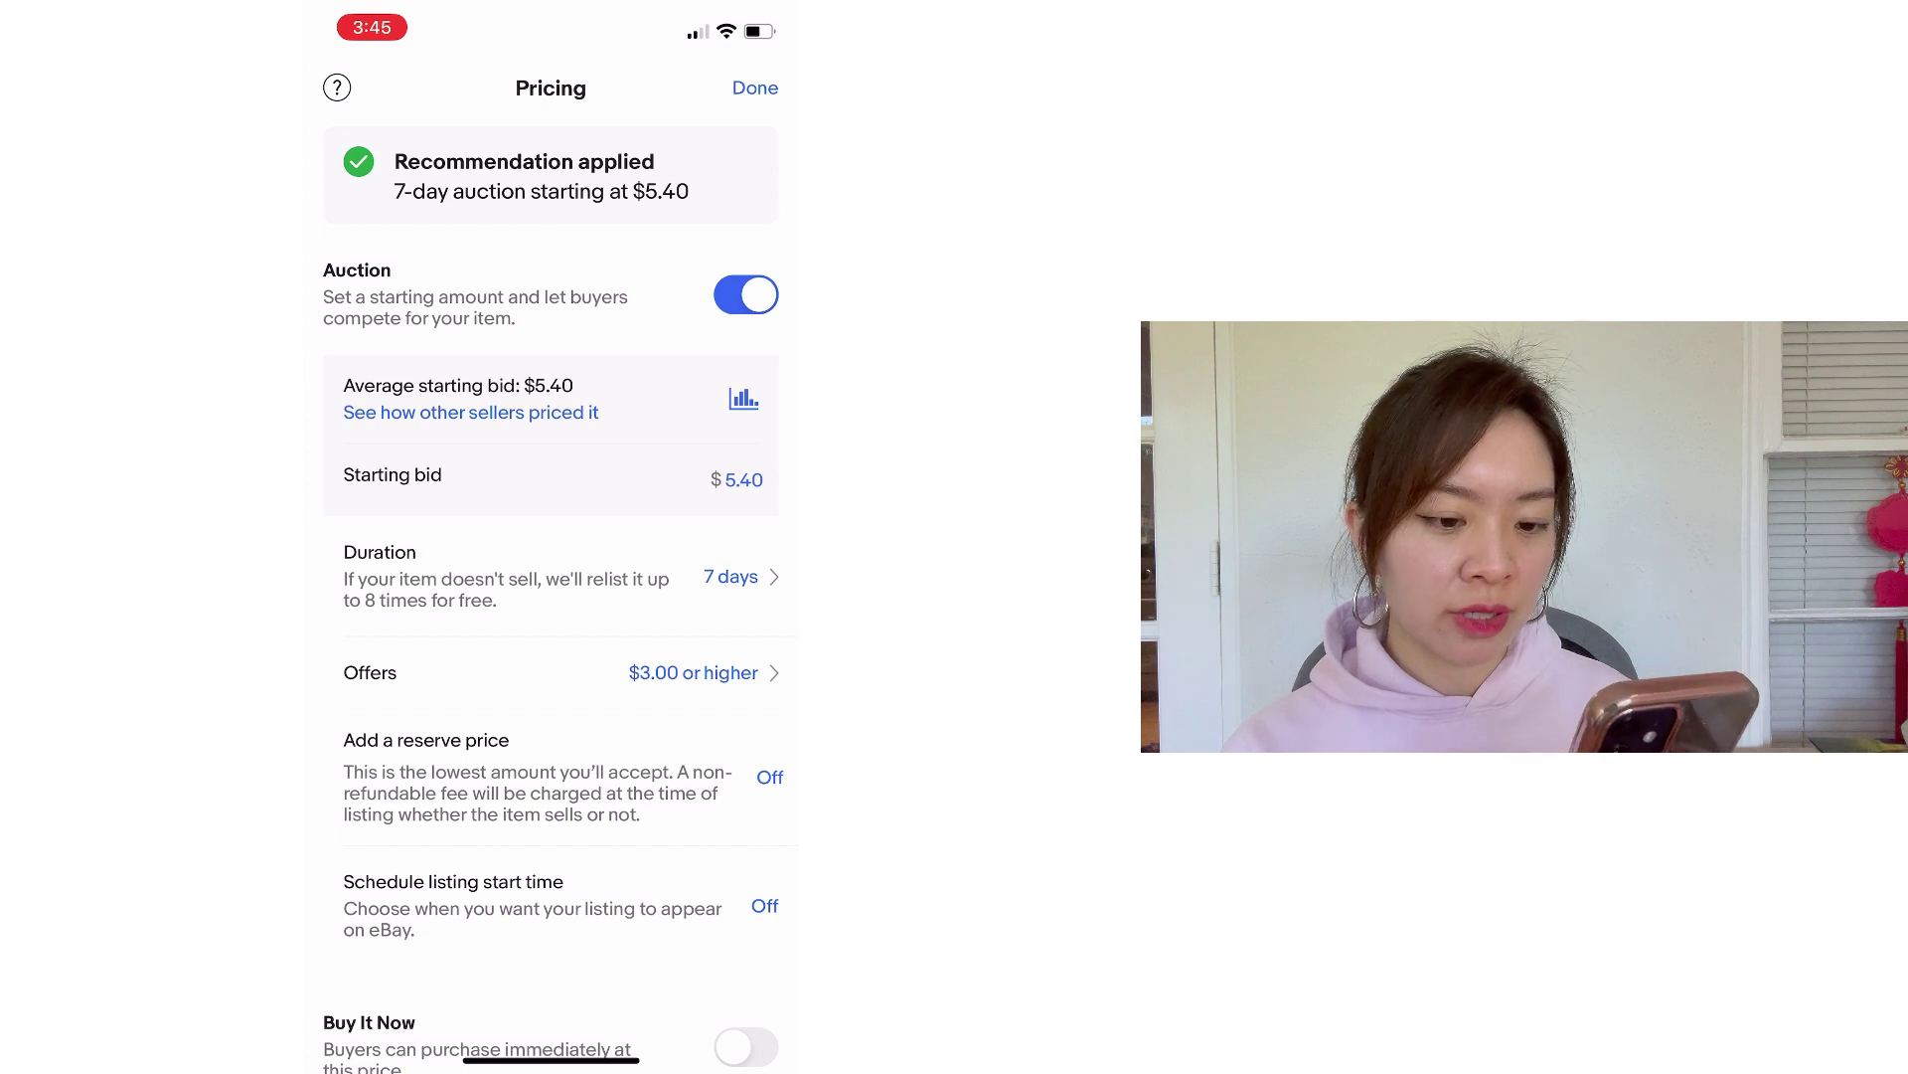
- Turn off the Auction toggle so the listing uses Buy It Now at $12.00
left_click(747, 294)
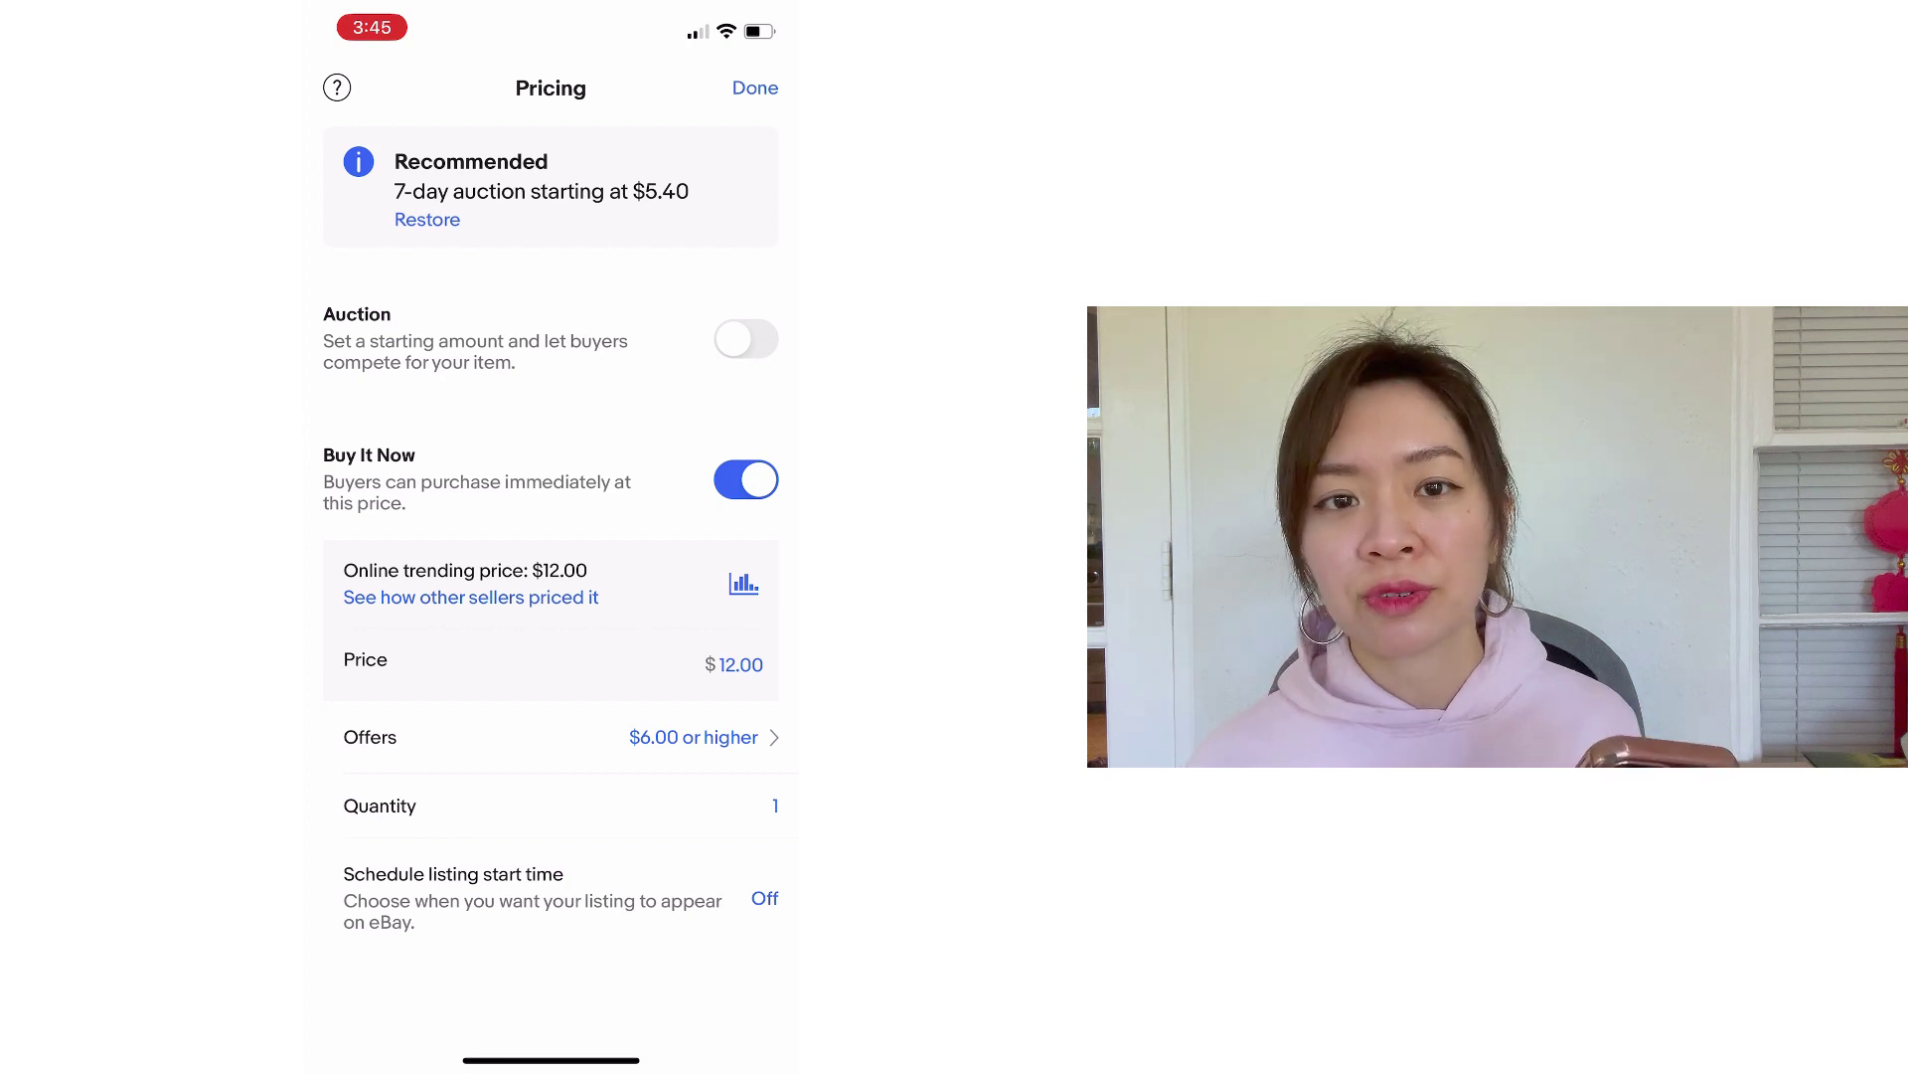
- Change the Buy It Now price from $12.00 to $14.00
left_click(733, 663)
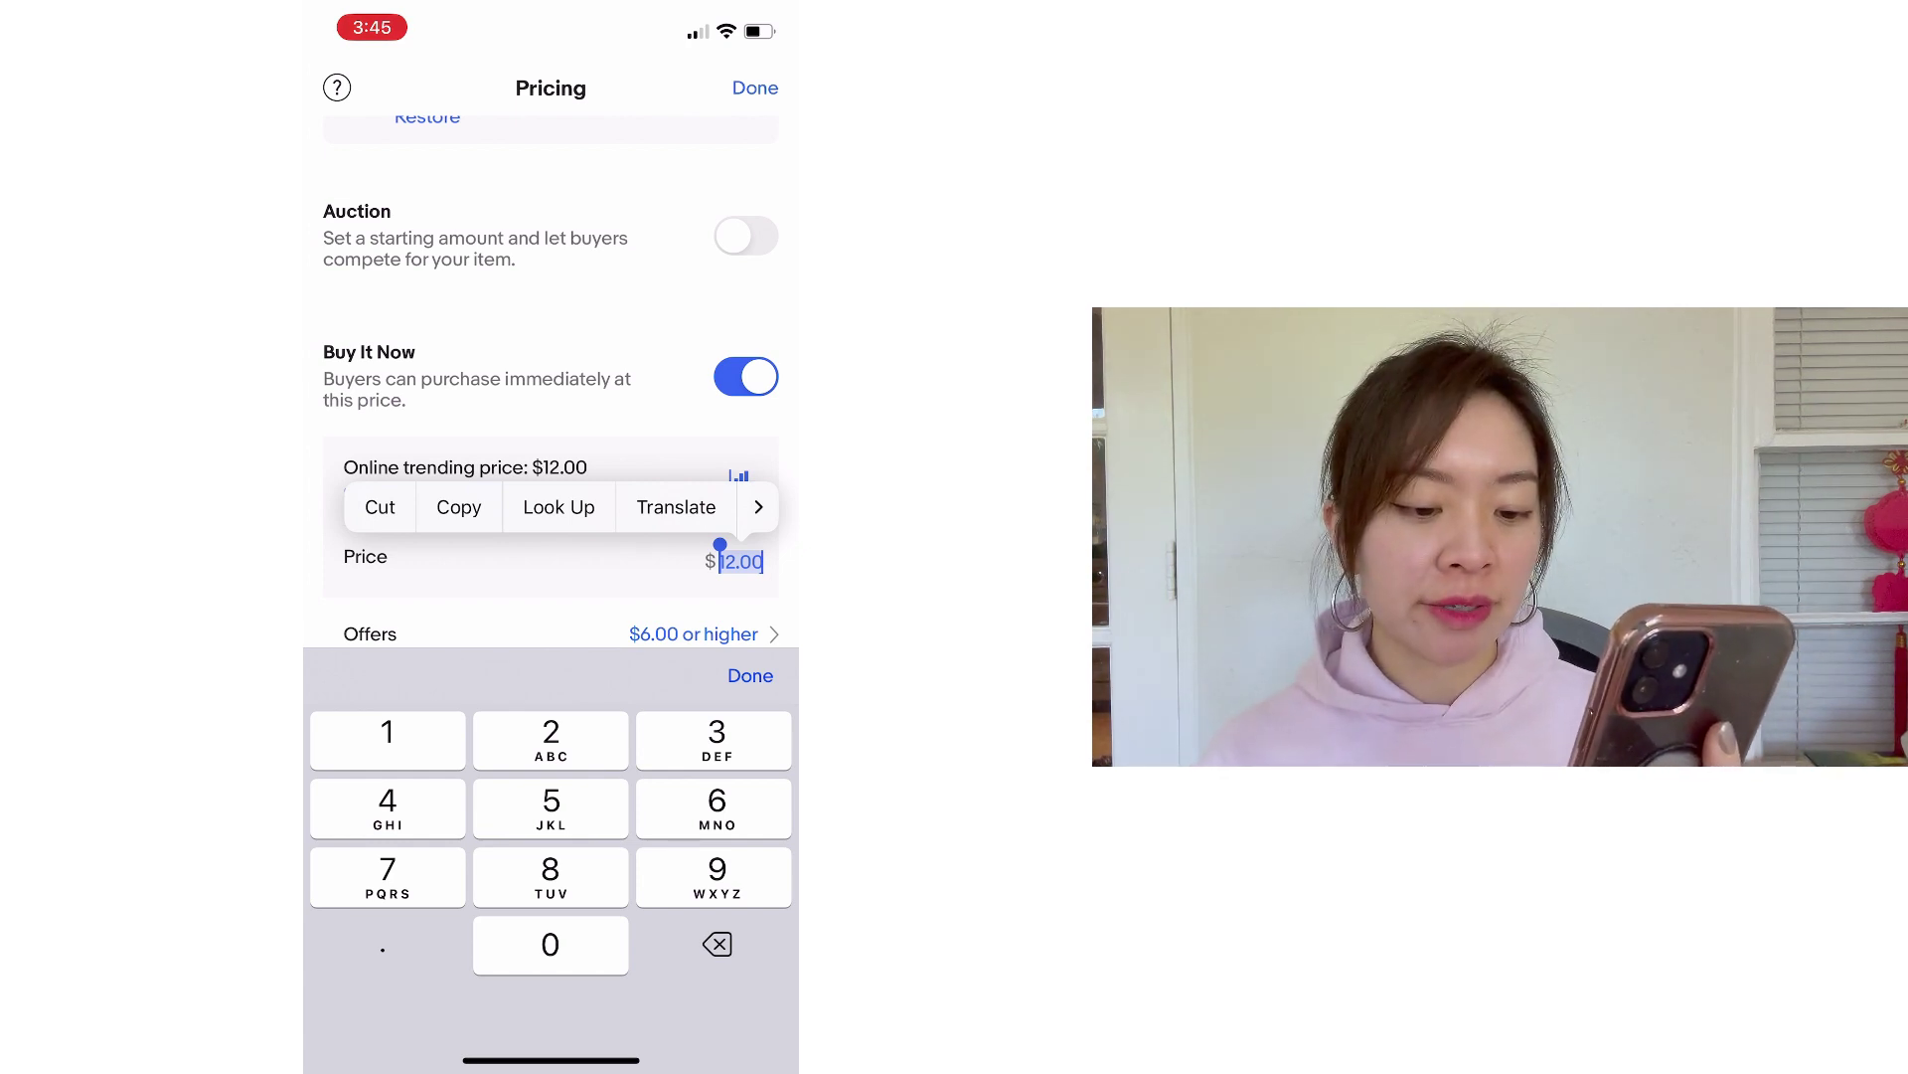
type("1")
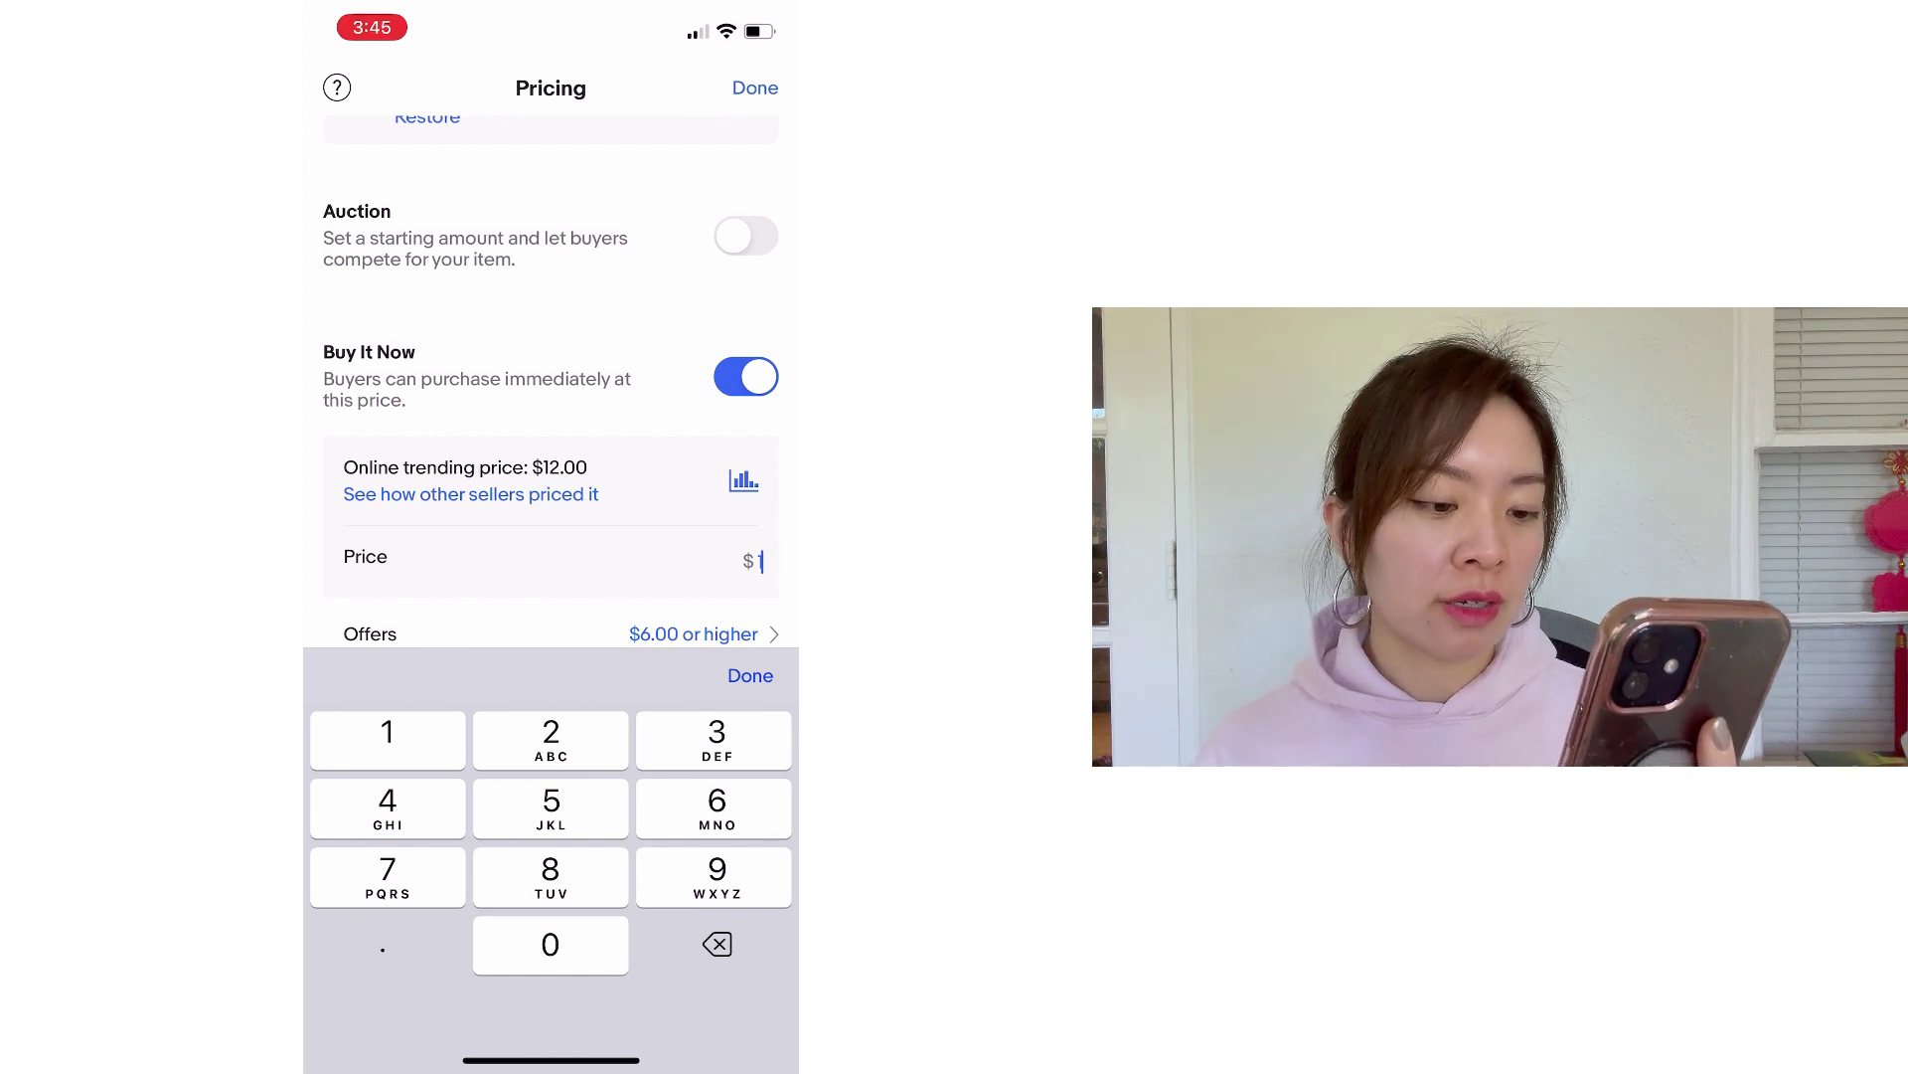
type("4")
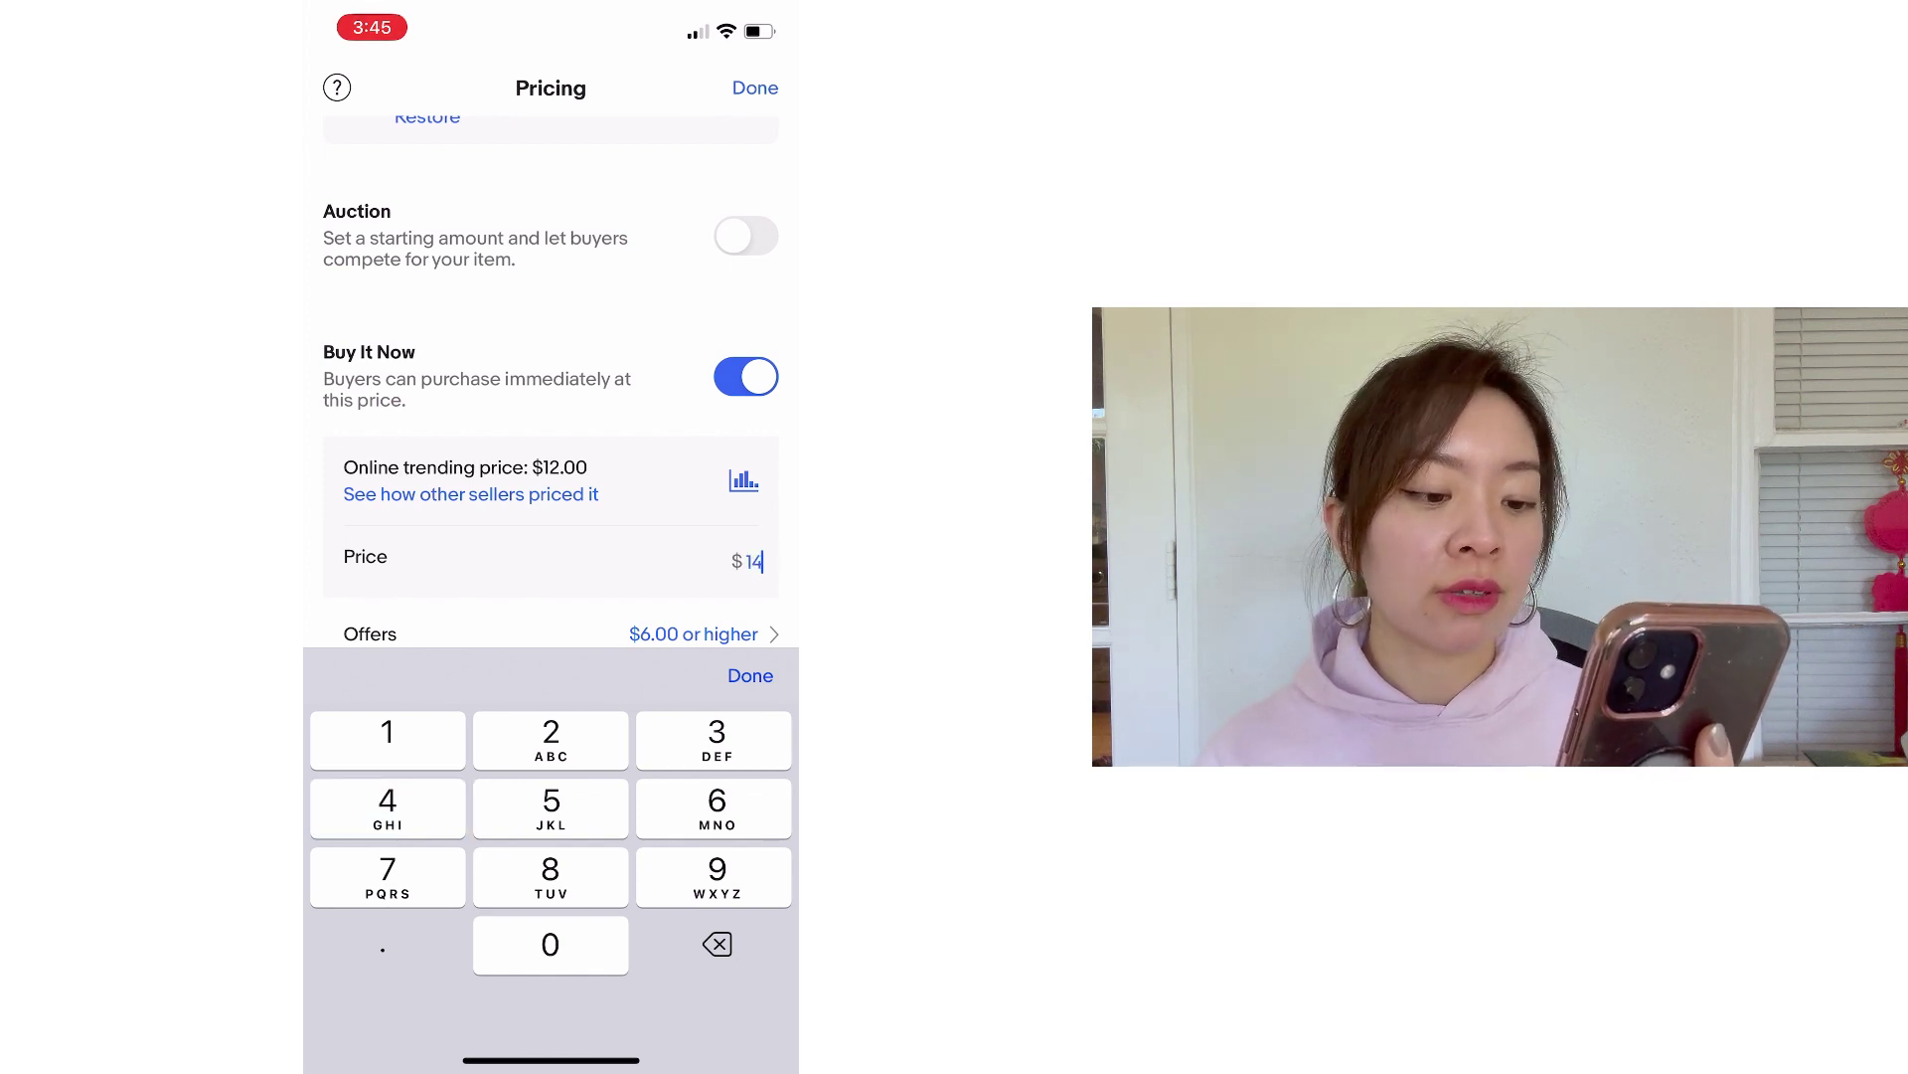
left_click(750, 675)
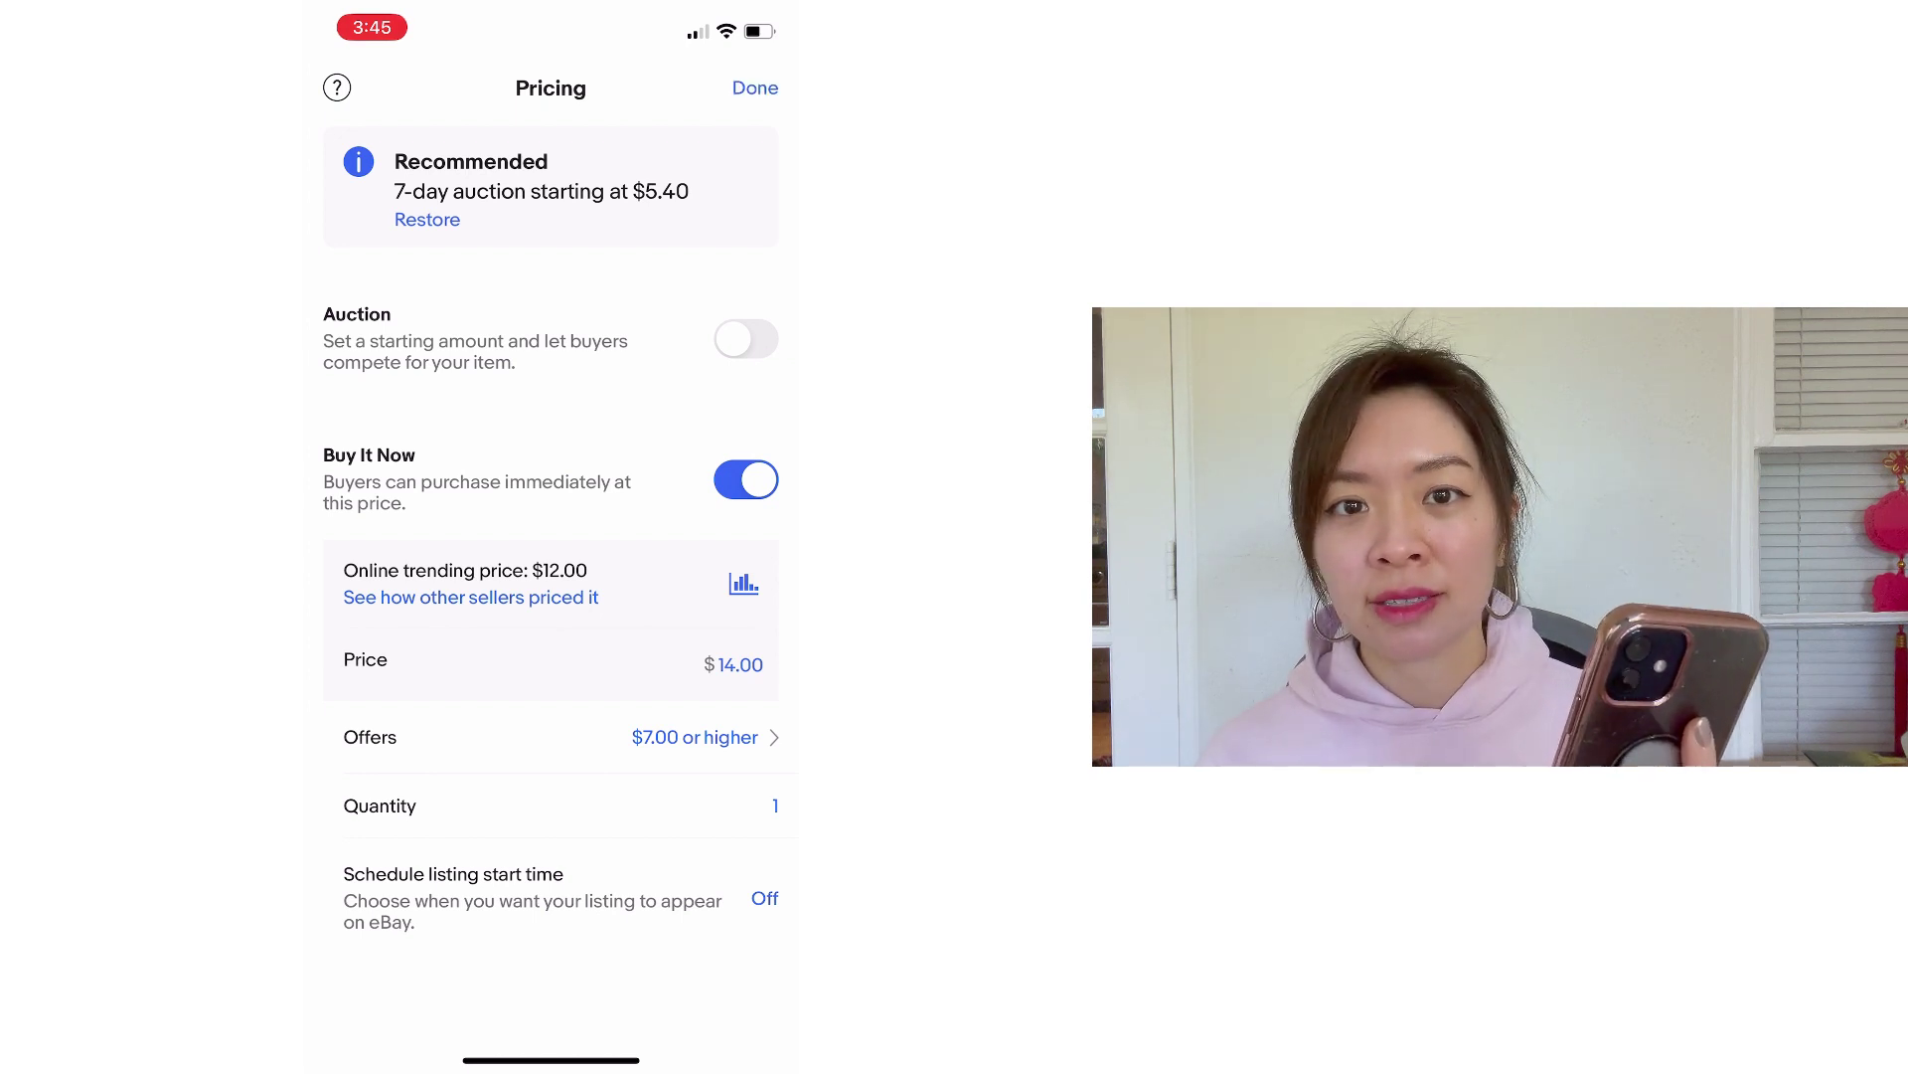
- Save Buy It Now at $14.00 and scroll down to the List your item button
left_click(757, 88)
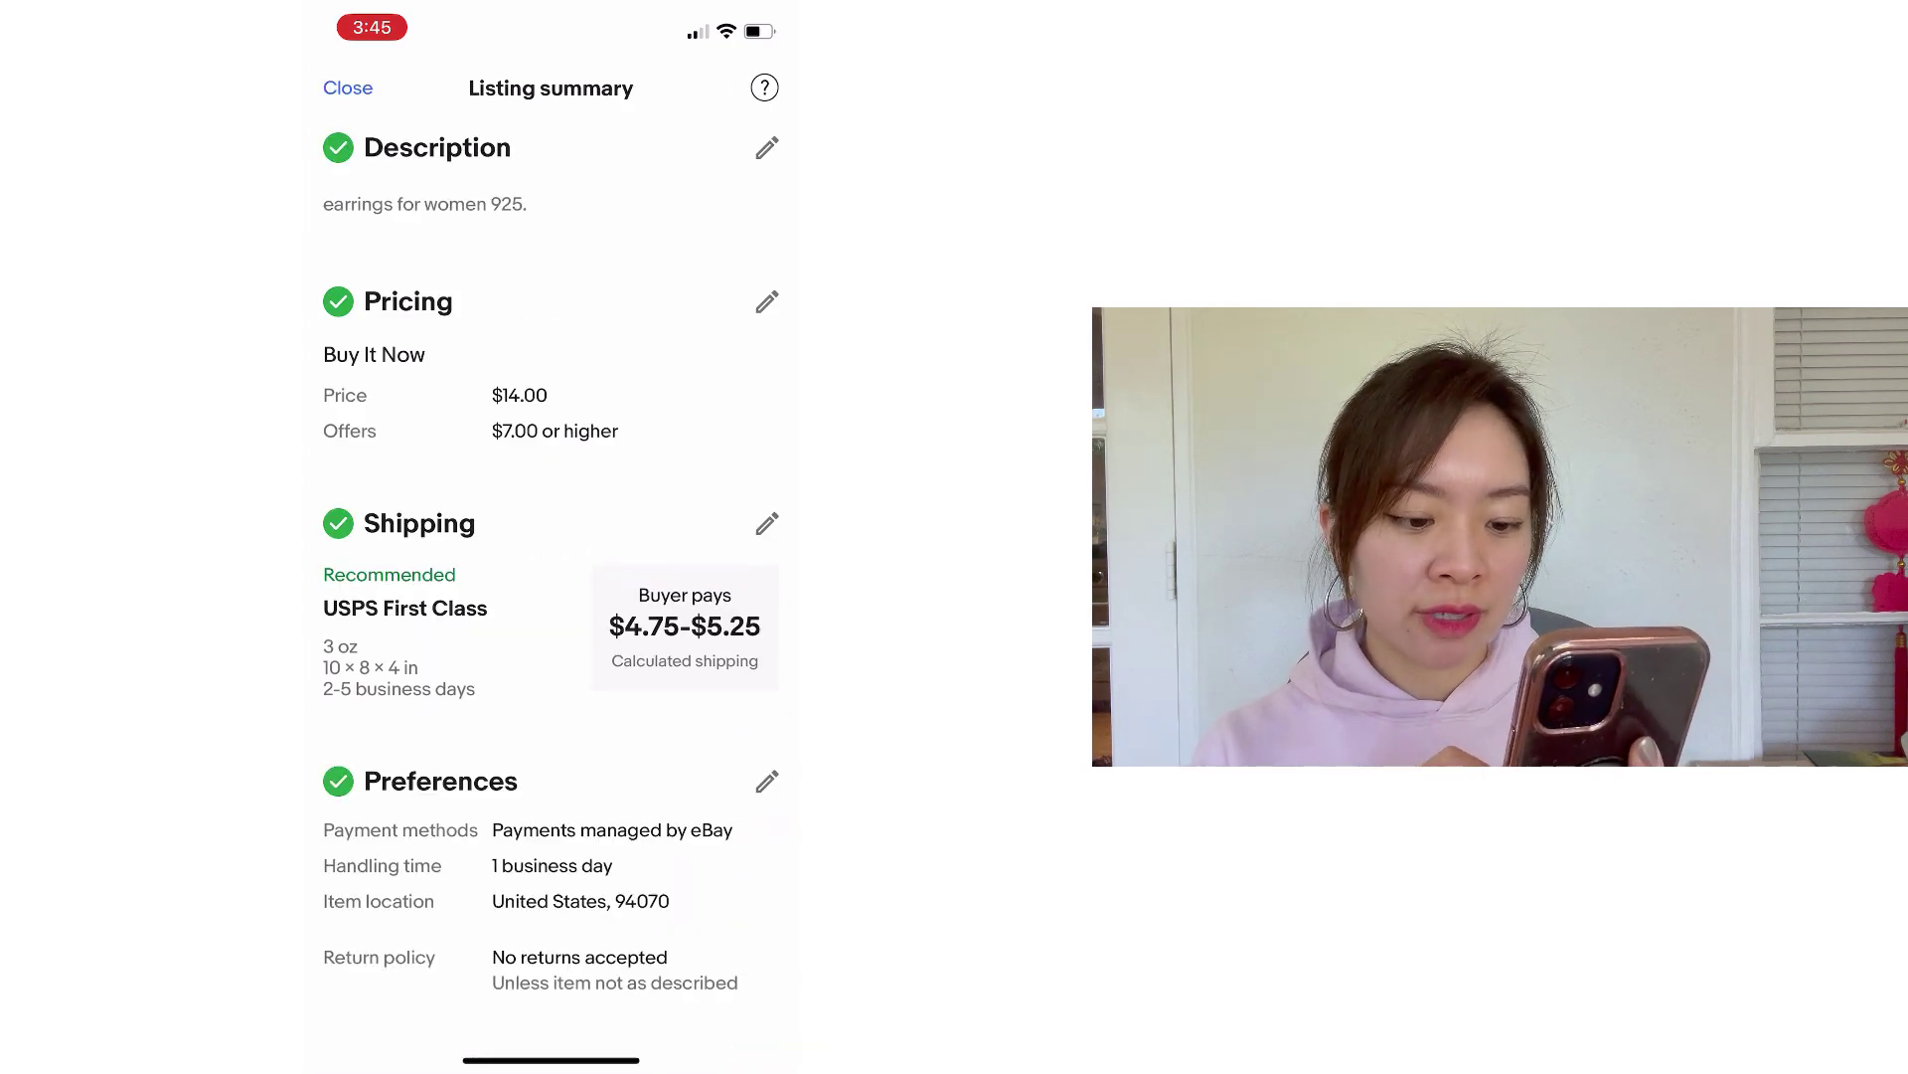
scroll(550, 557, "up", 1)
scroll(550, 555, "down", 3)
scroll(550, 556, "down", 3)
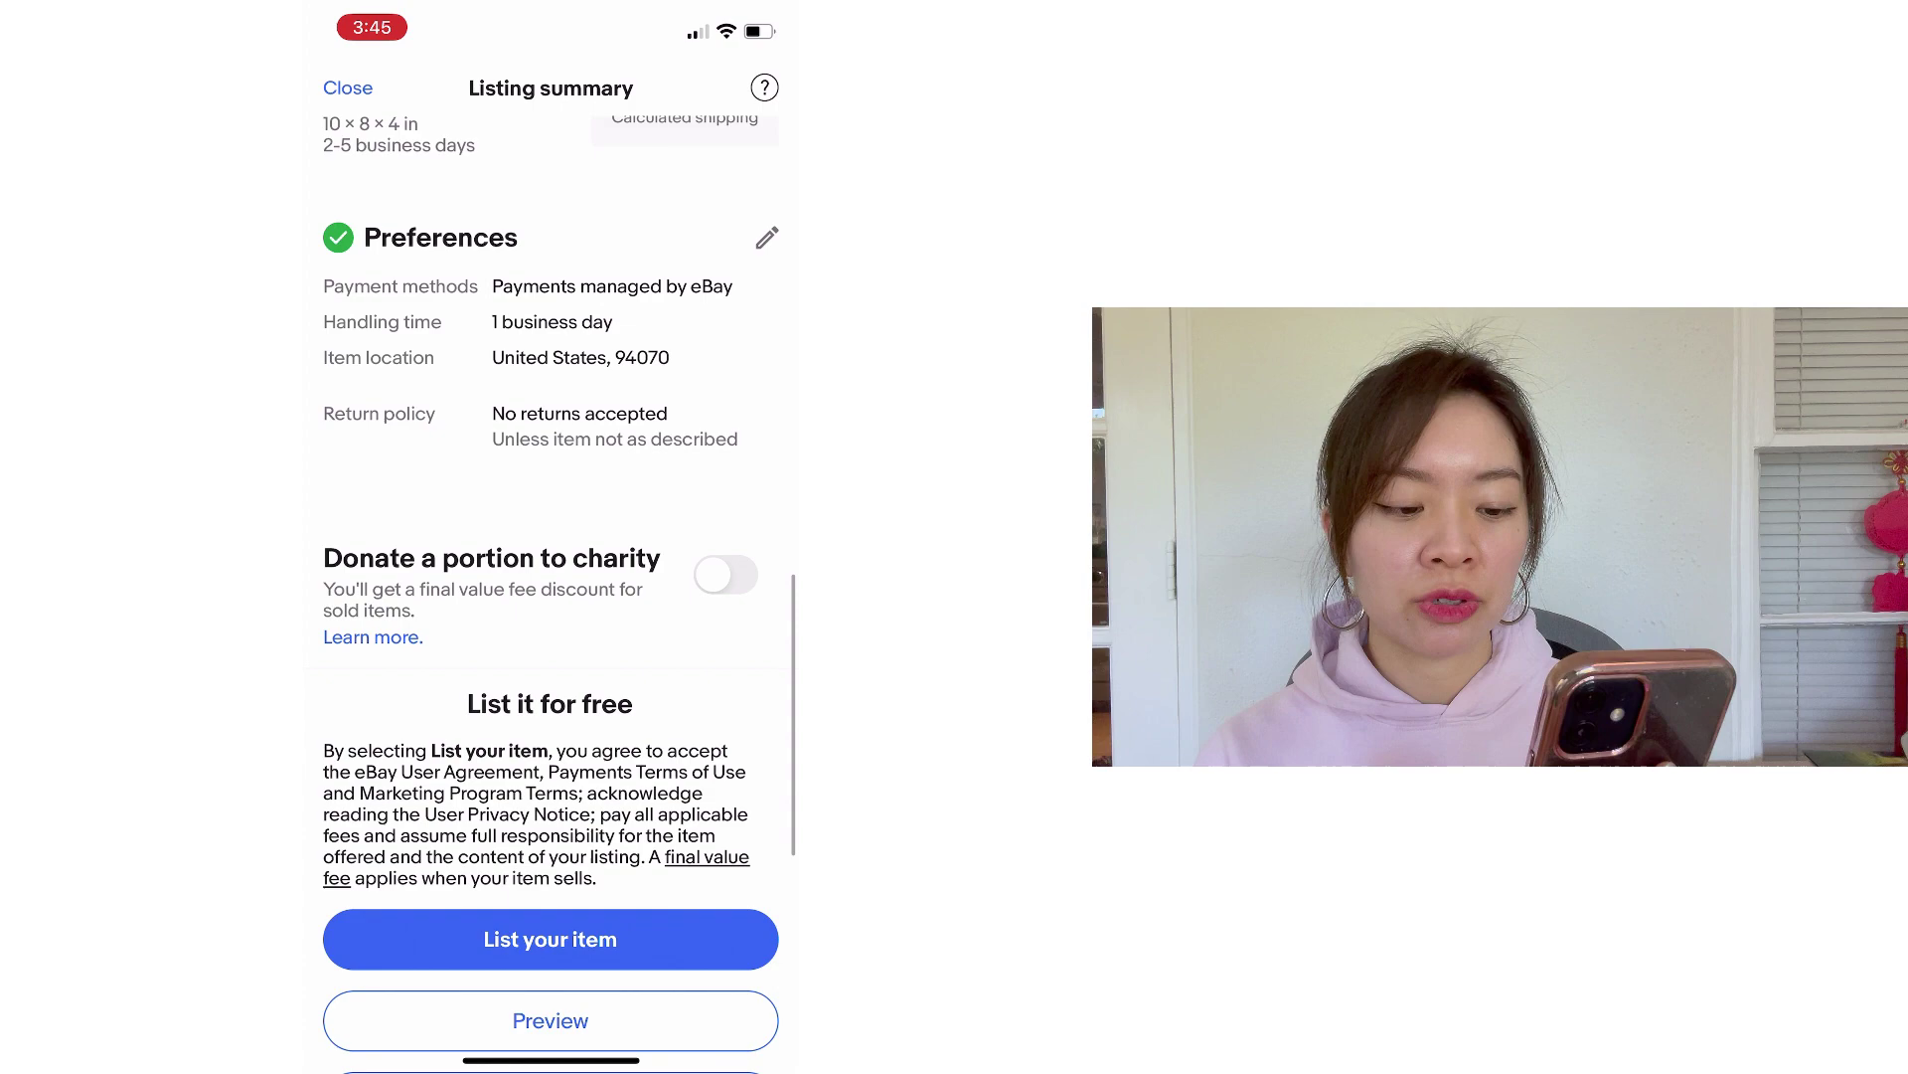